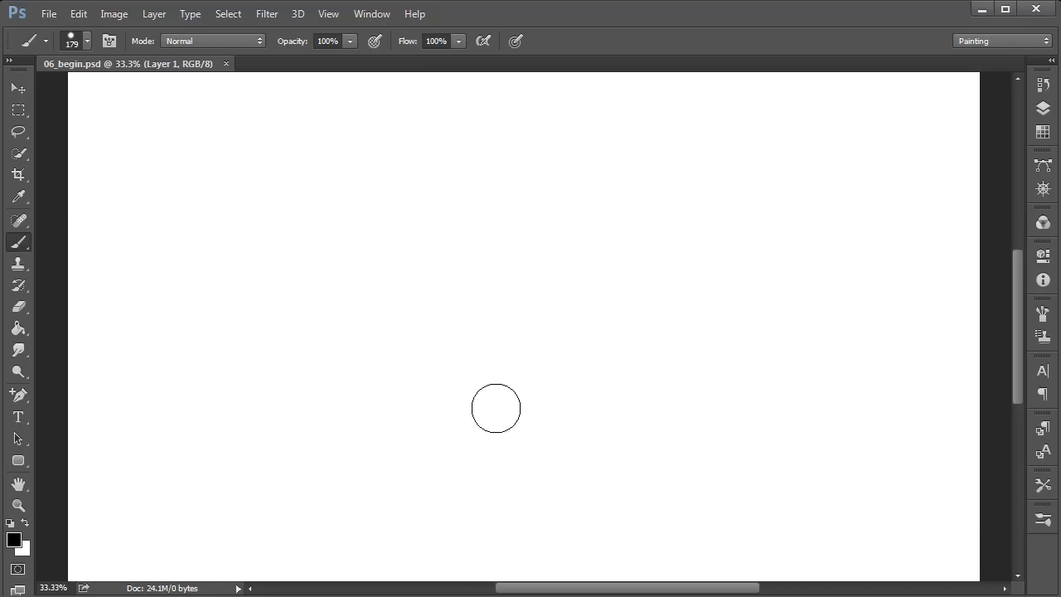
Scroll through the Brush Preset picker's brushes and open its gear menu of brush libraries
right_click(354, 105)
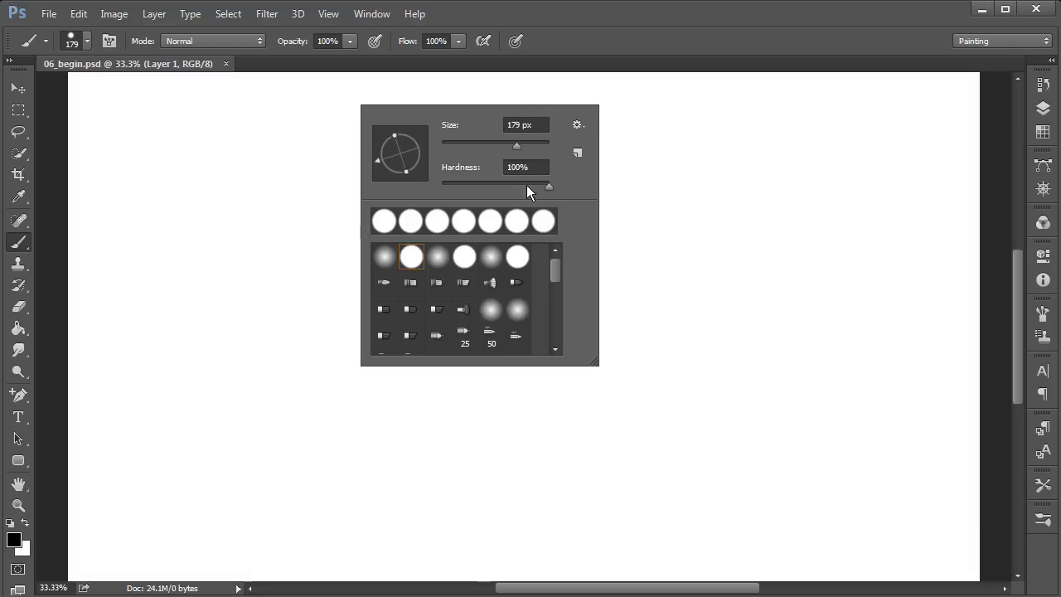
drag(555, 266, 551, 329)
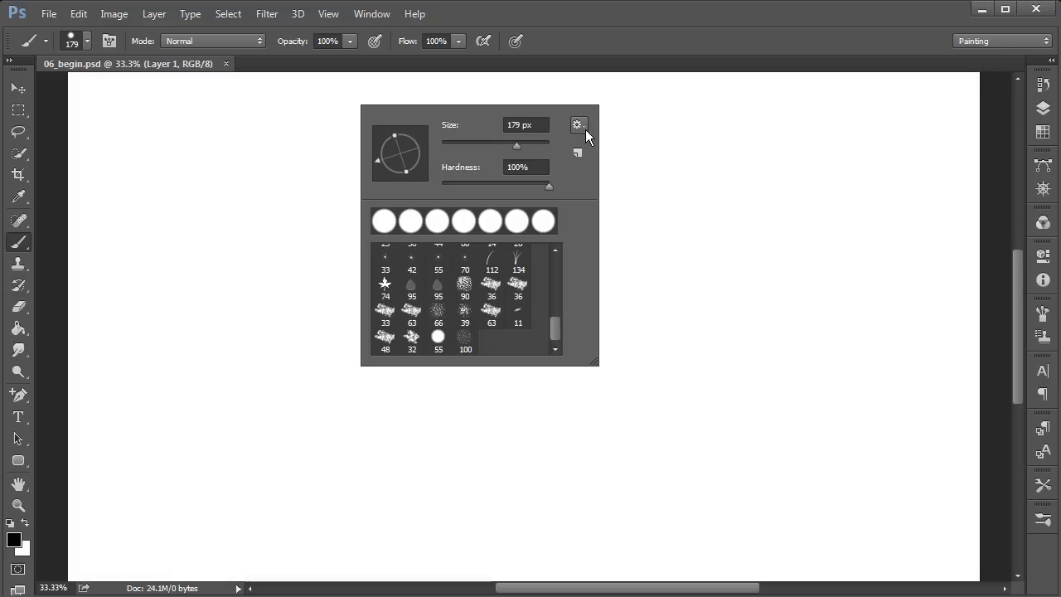
mouse_move(554, 332)
mouse_down()
mouse_move(555, 275)
mouse_move(543, 326)
mouse_move(557, 277)
mouse_move(555, 331)
mouse_up()
drag(556, 328, 558, 267)
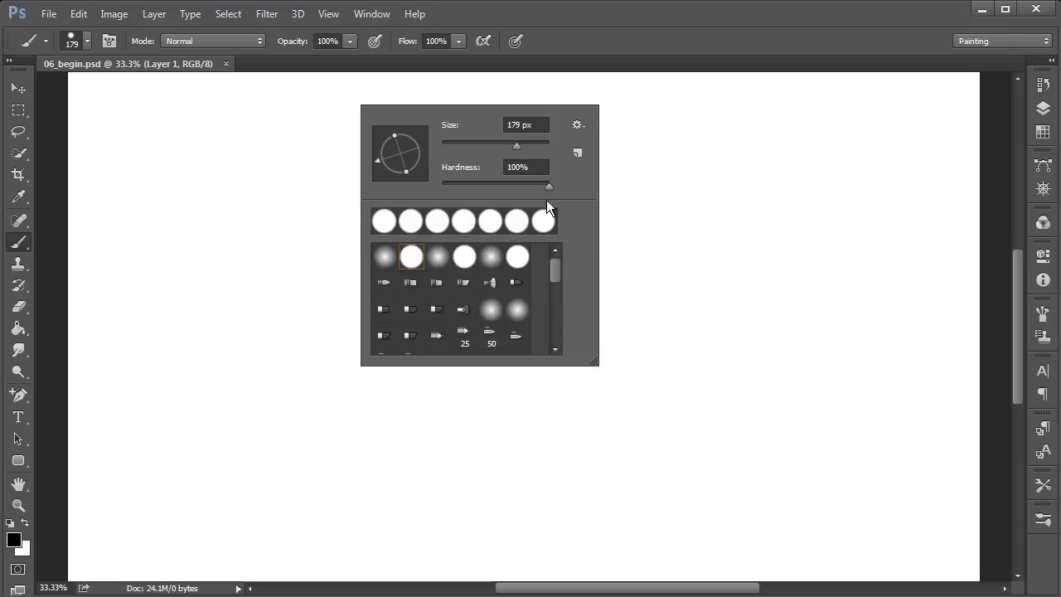
click(577, 124)
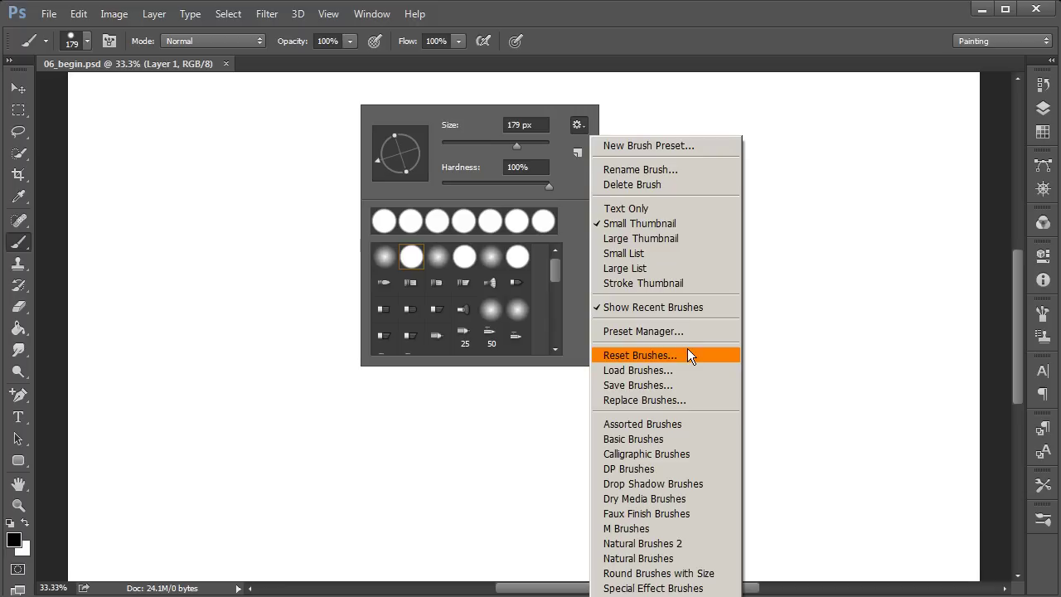
Load the Natural Brushes 2 library from the picker's gear menu, replacing the current brushes
click(494, 98)
right_click(416, 73)
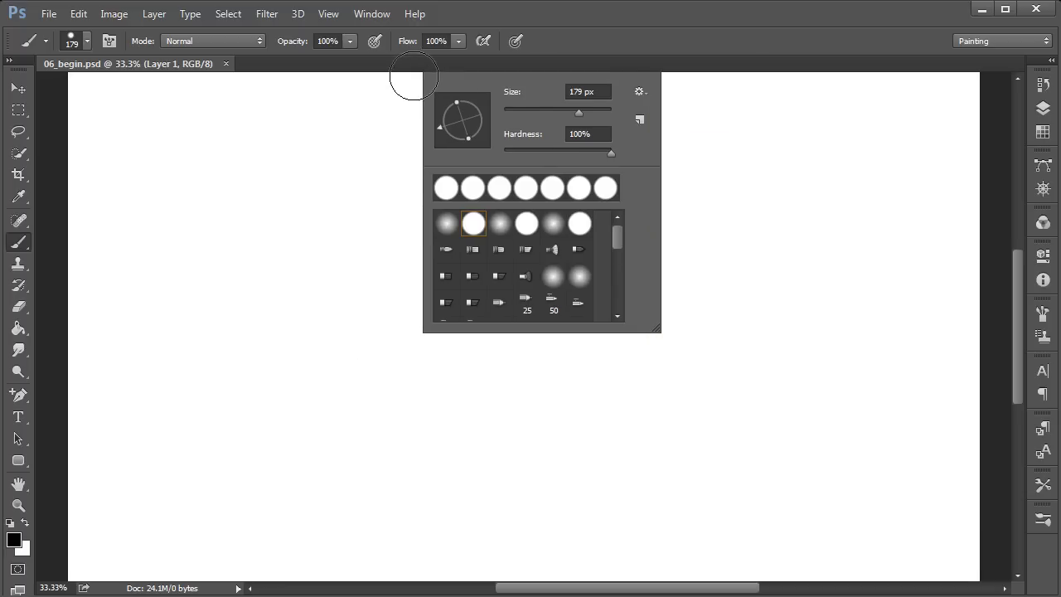
click(640, 91)
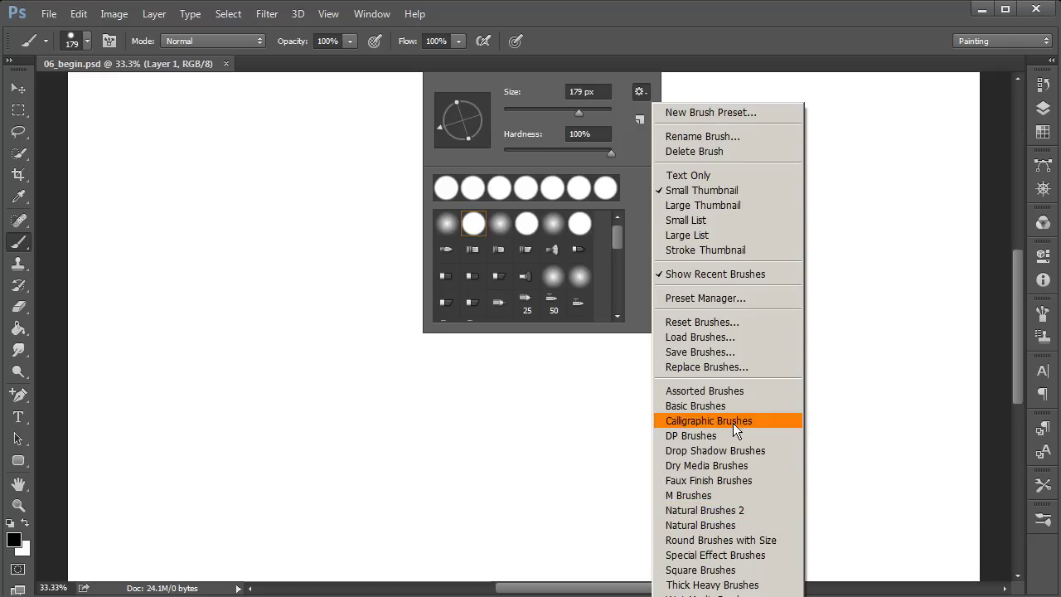
click(742, 510)
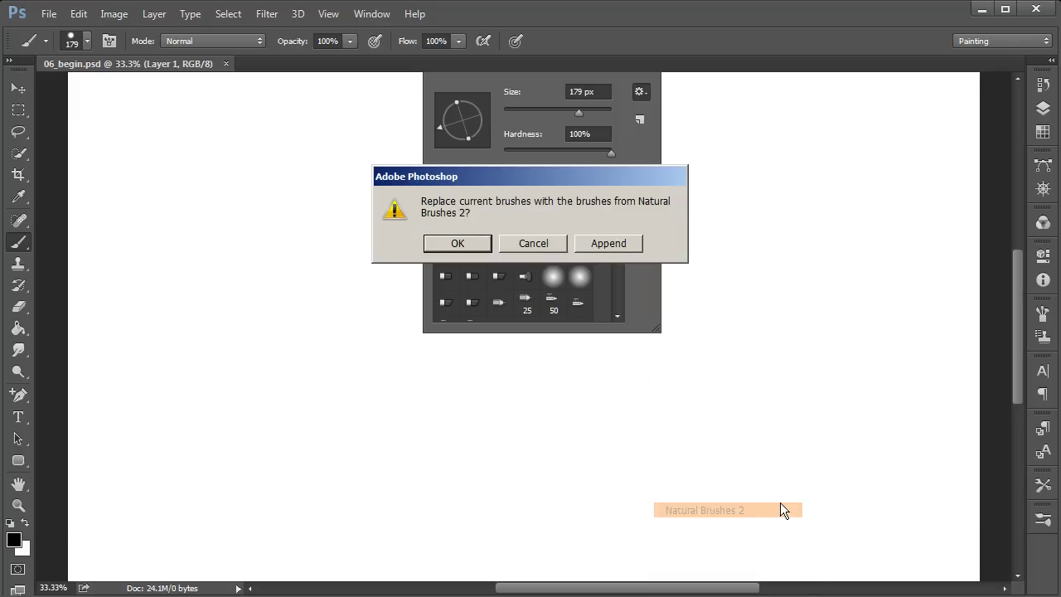
click(459, 242)
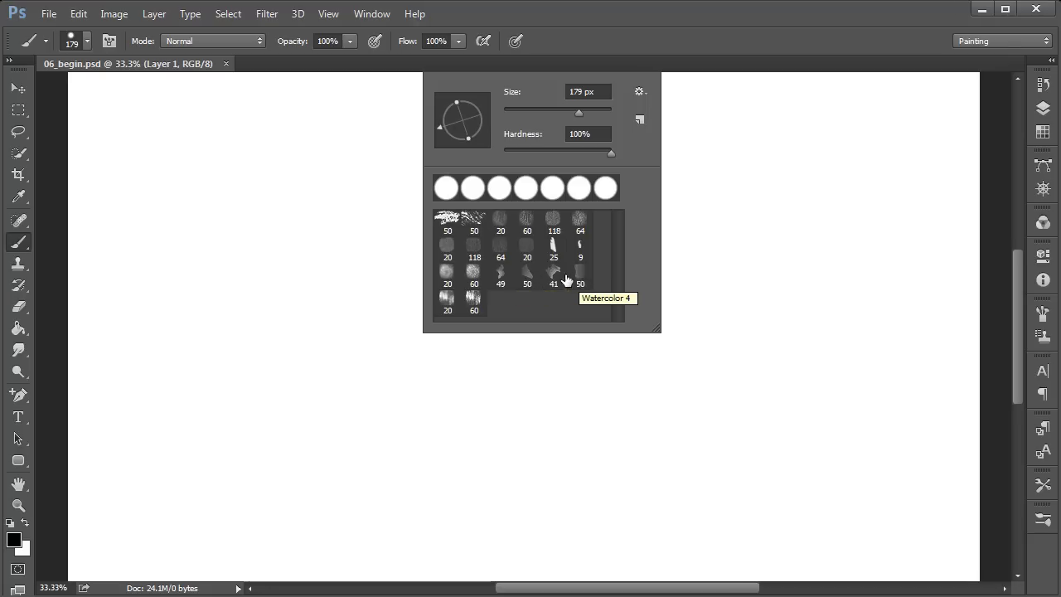
Select the 49 px Watercolor 1 brush preset in the Brush Preset picker
click(501, 277)
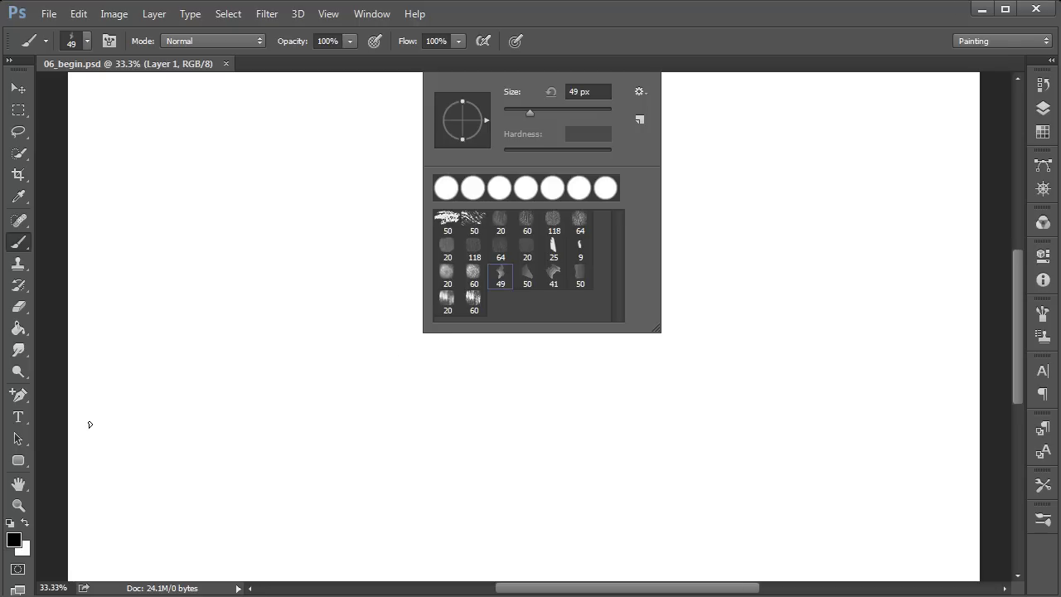
Set the foreground colour to blue #174eb4
click(14, 539)
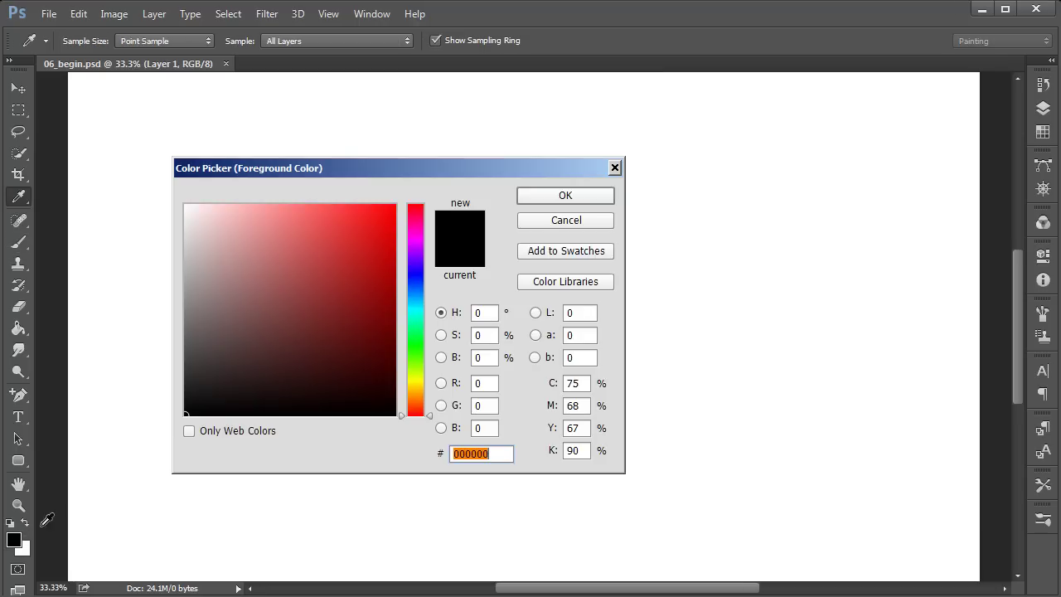
click(415, 287)
click(369, 266)
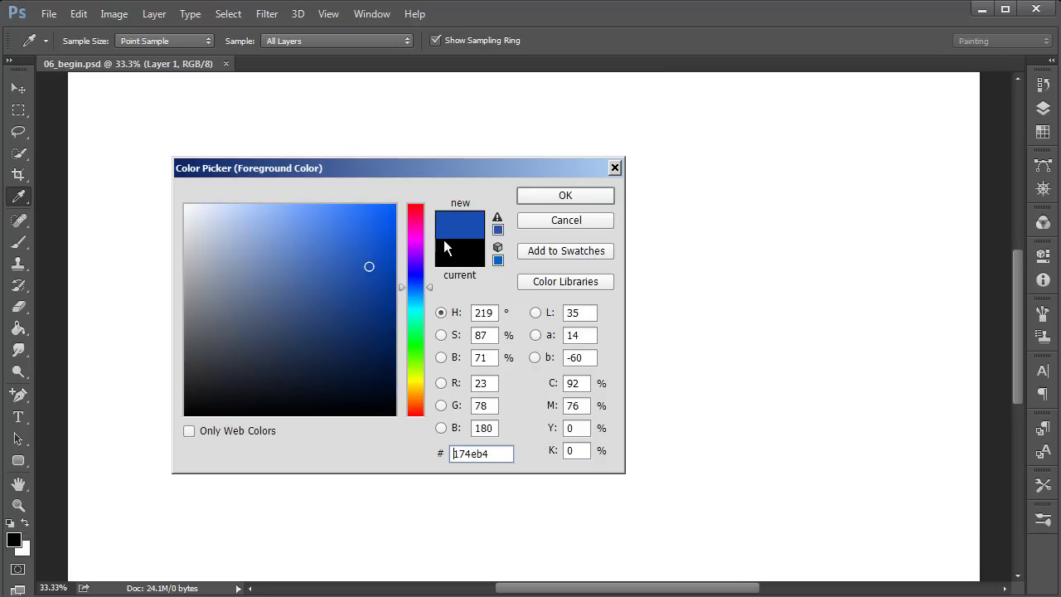
click(546, 190)
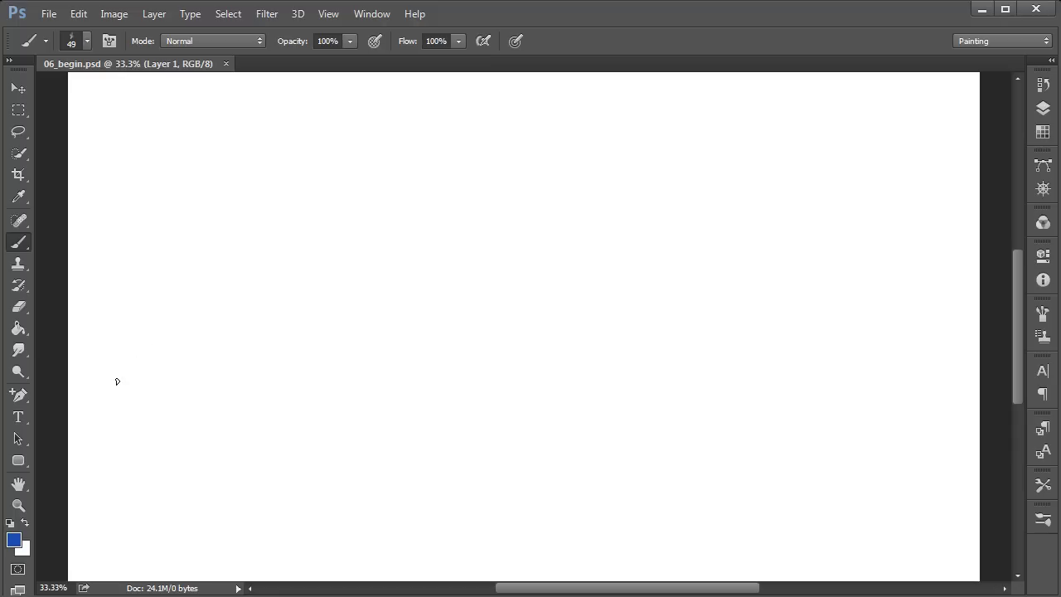
Paint a long diagonal watercolor test stroke, then zoom in and pan to frame it
mouse_move(117, 381)
mouse_down()
mouse_move(270, 230)
mouse_move(367, 162)
mouse_up()
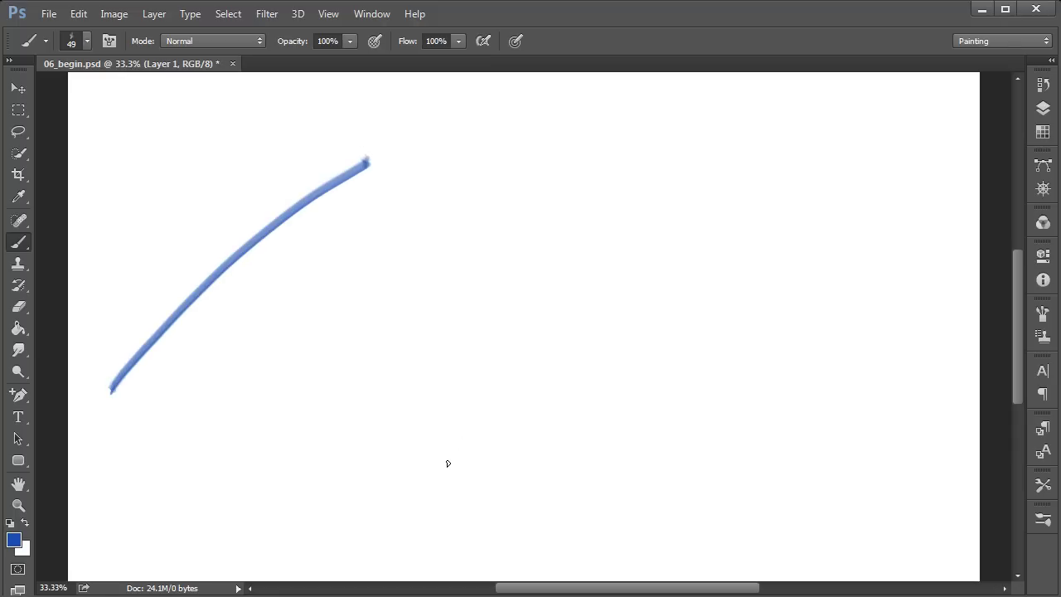
key(ctrl+plus)
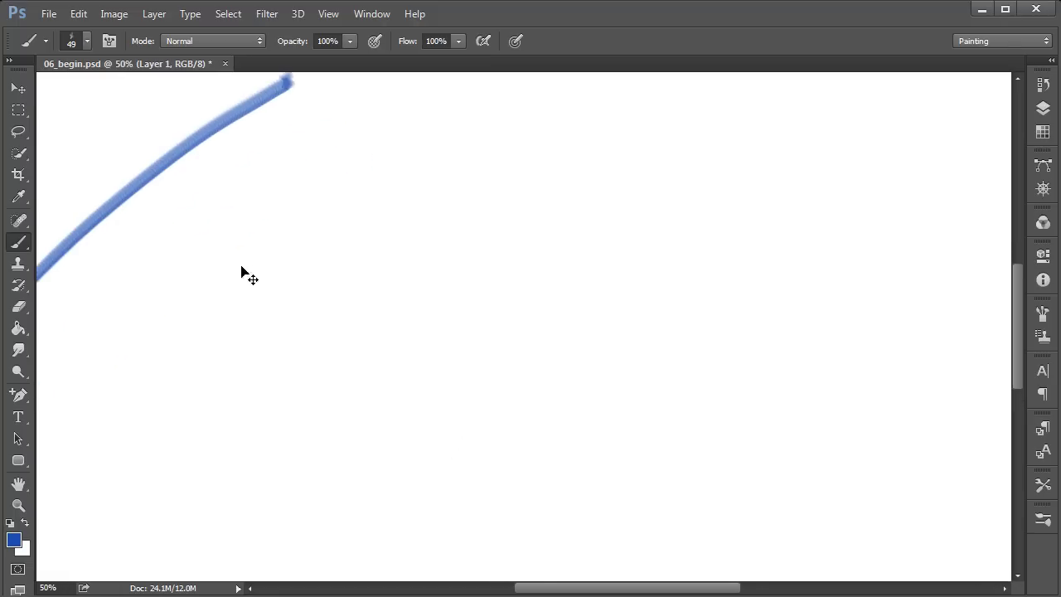
key(ctrl+plus)
mouse_move(216, 213)
mouse_down()
mouse_move(502, 288)
mouse_move(682, 320)
mouse_move(658, 270)
mouse_up()
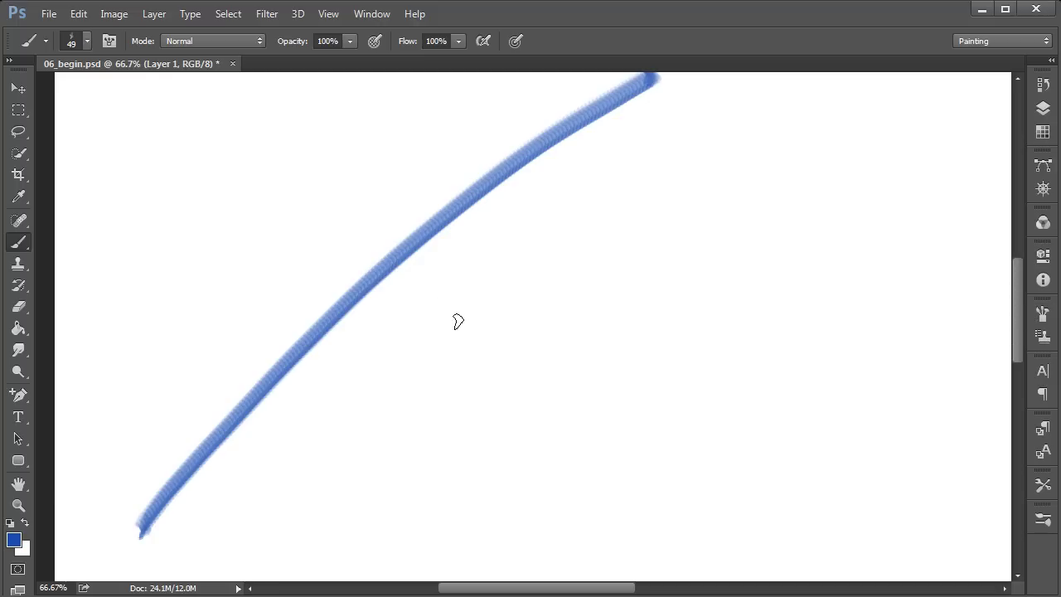
Resize the Watercolor brush to 151 px and dab a pale-blue mark beside the stroke
right_click(457, 266)
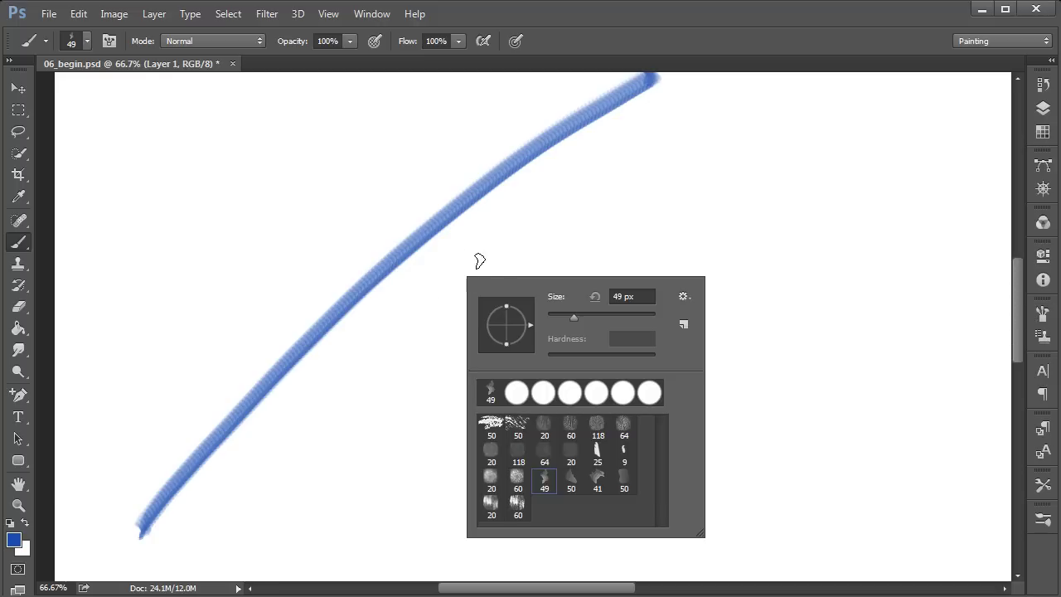
drag(587, 313, 614, 317)
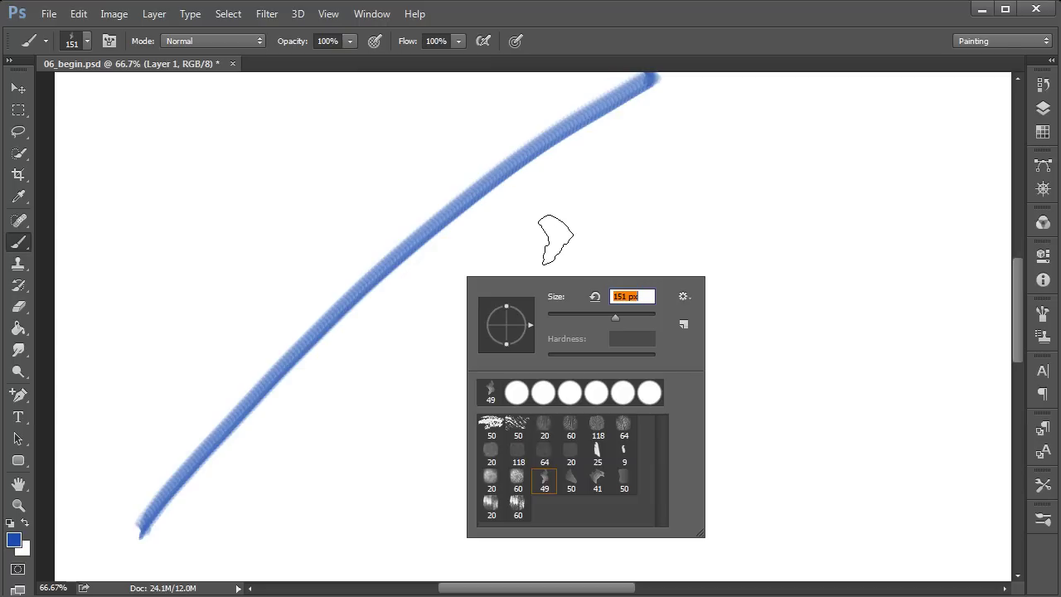
click(555, 242)
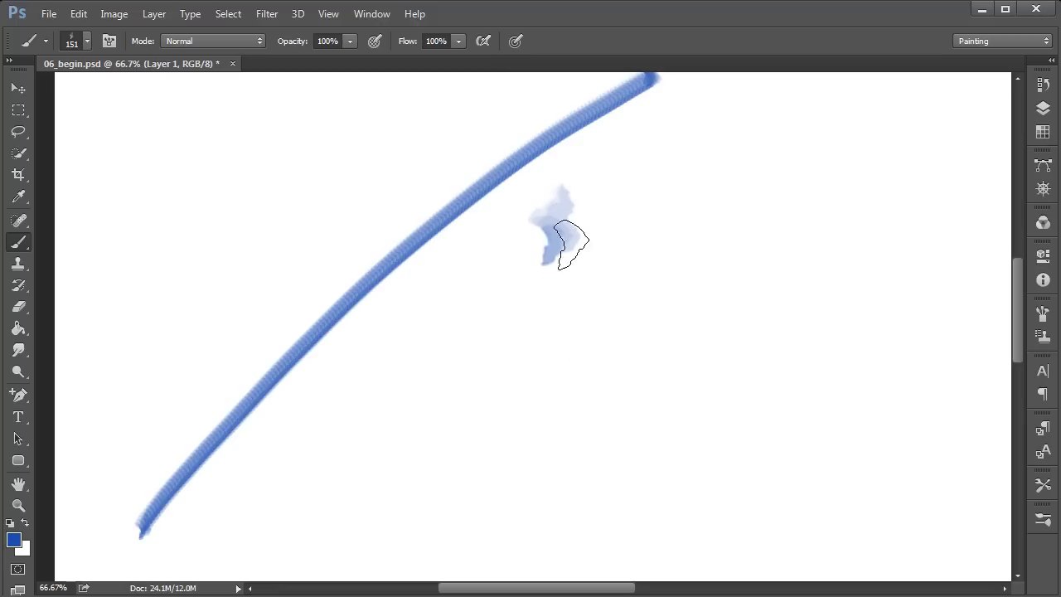
Undo a trial stroke, lower Brush Tip Shape spacing to 1%, and paint a broad solid blue band
click(1044, 316)
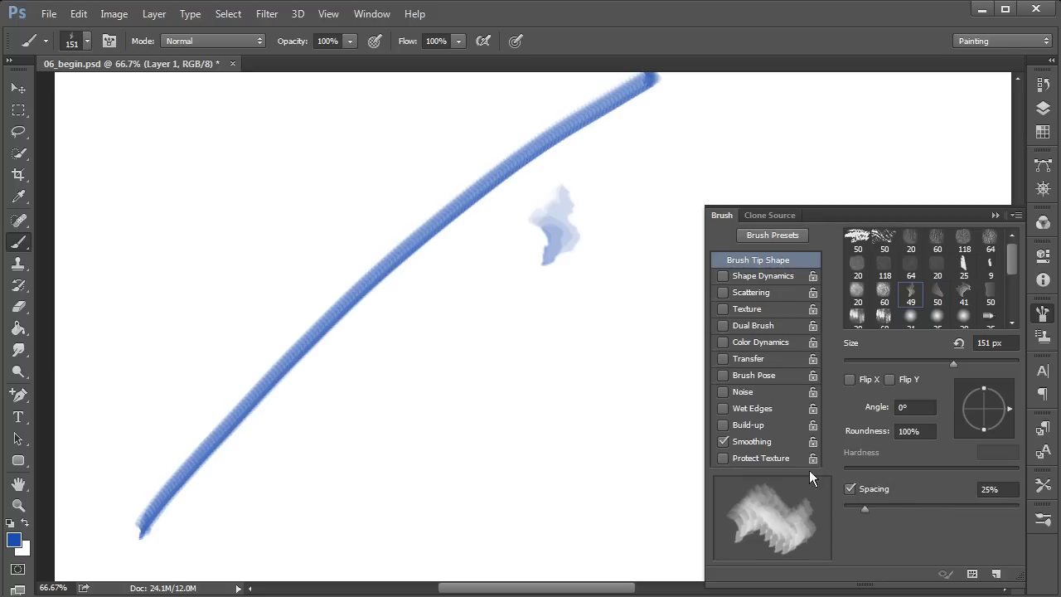
mouse_move(590, 325)
mouse_down()
mouse_move(320, 457)
mouse_move(174, 549)
mouse_up()
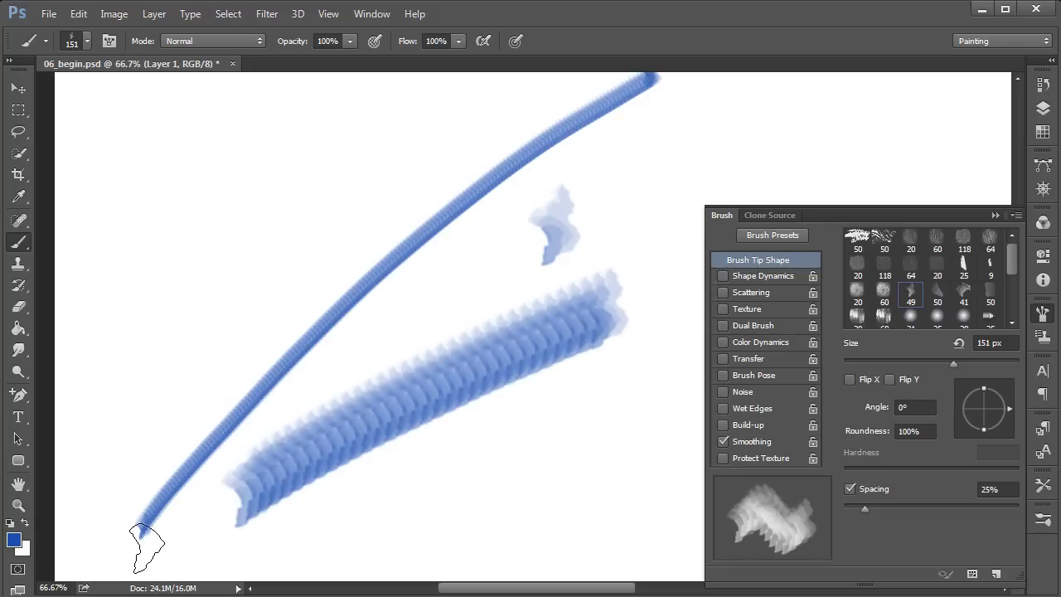
key(ctrl+z)
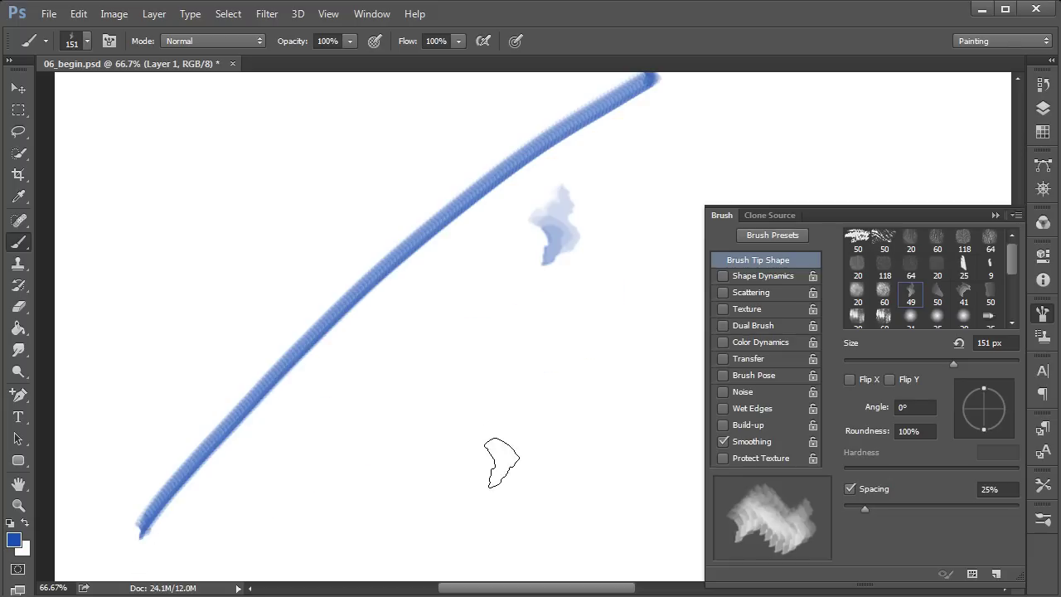
drag(864, 508, 860, 508)
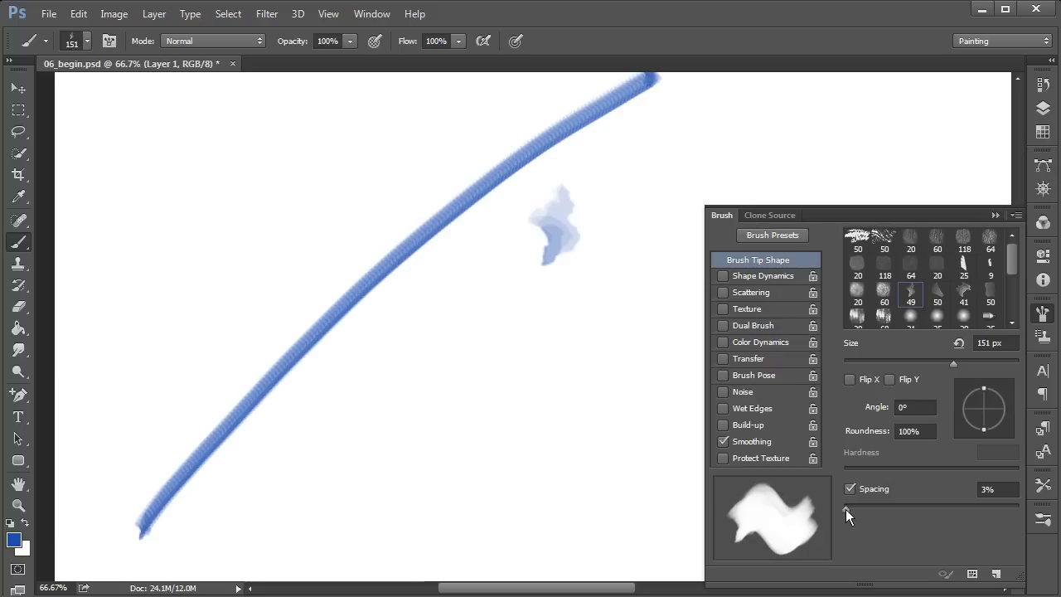
drag(845, 509, 837, 510)
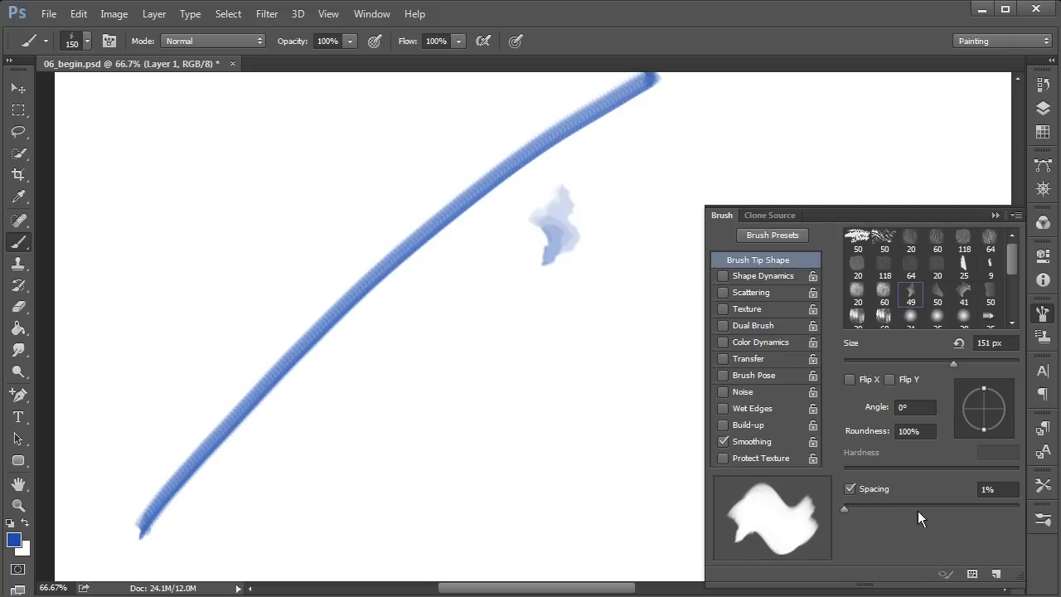
mouse_move(521, 252)
mouse_down()
mouse_move(502, 304)
mouse_move(240, 501)
mouse_up()
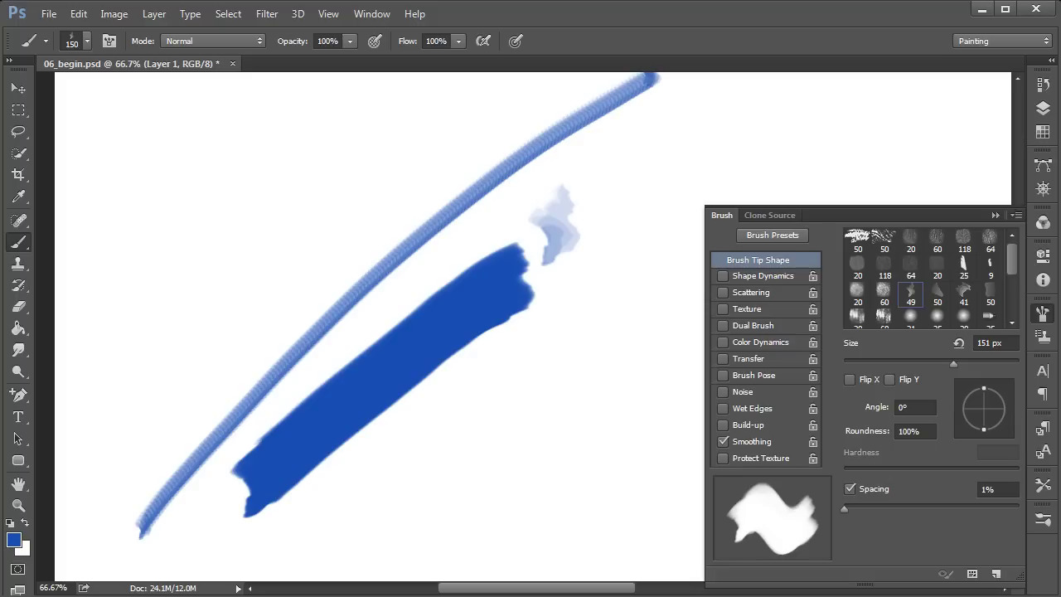
Enable Transfer and Scattering with scatter at 43%, then paint a softer mottled band below
click(779, 356)
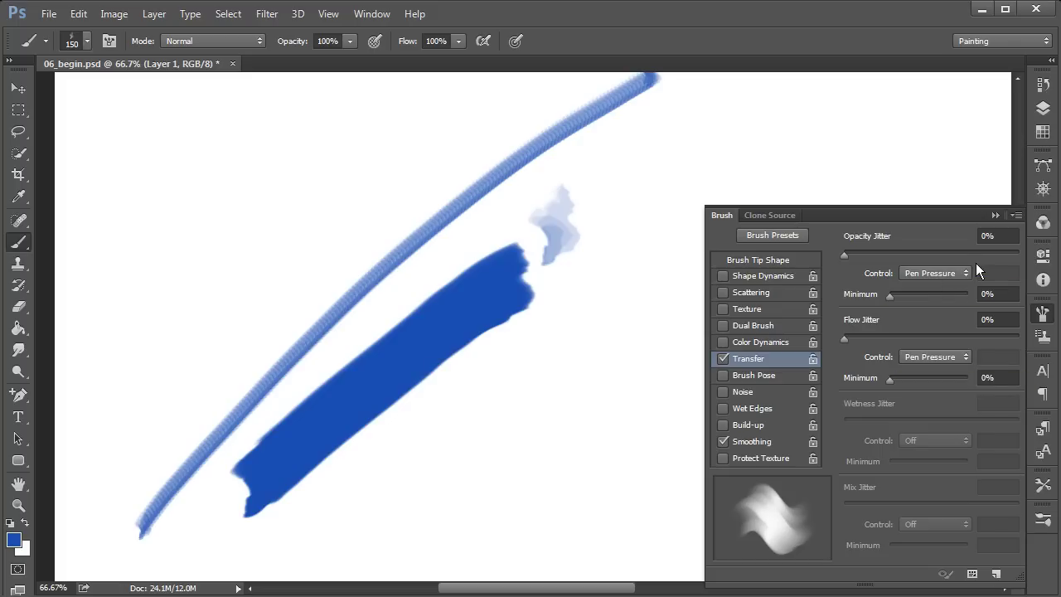
click(750, 291)
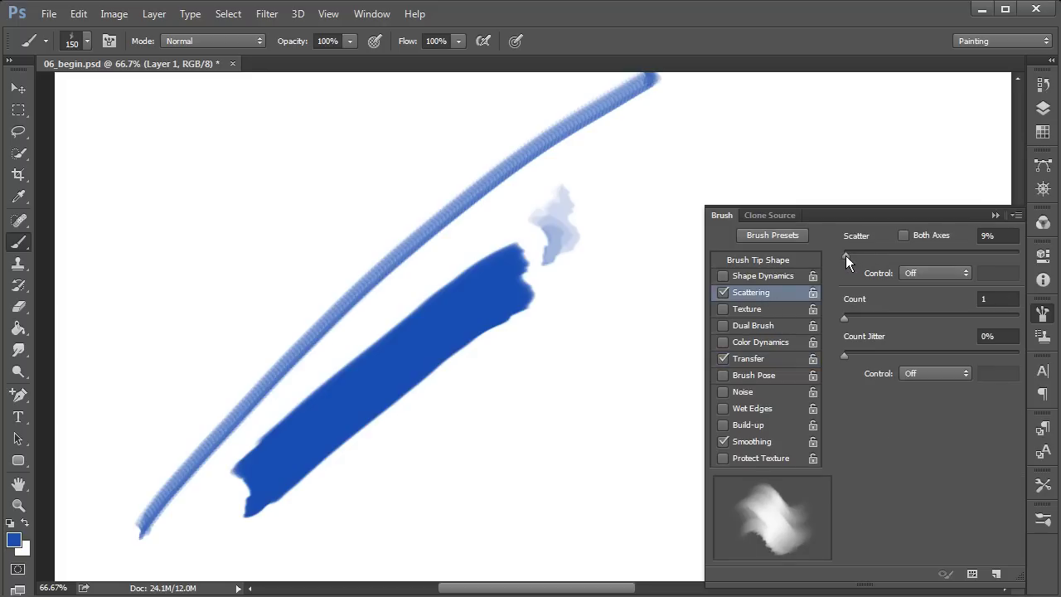
drag(846, 260, 851, 256)
mouse_move(606, 352)
mouse_down()
mouse_move(507, 412)
mouse_move(489, 431)
mouse_move(492, 450)
mouse_move(361, 528)
mouse_move(353, 502)
mouse_up()
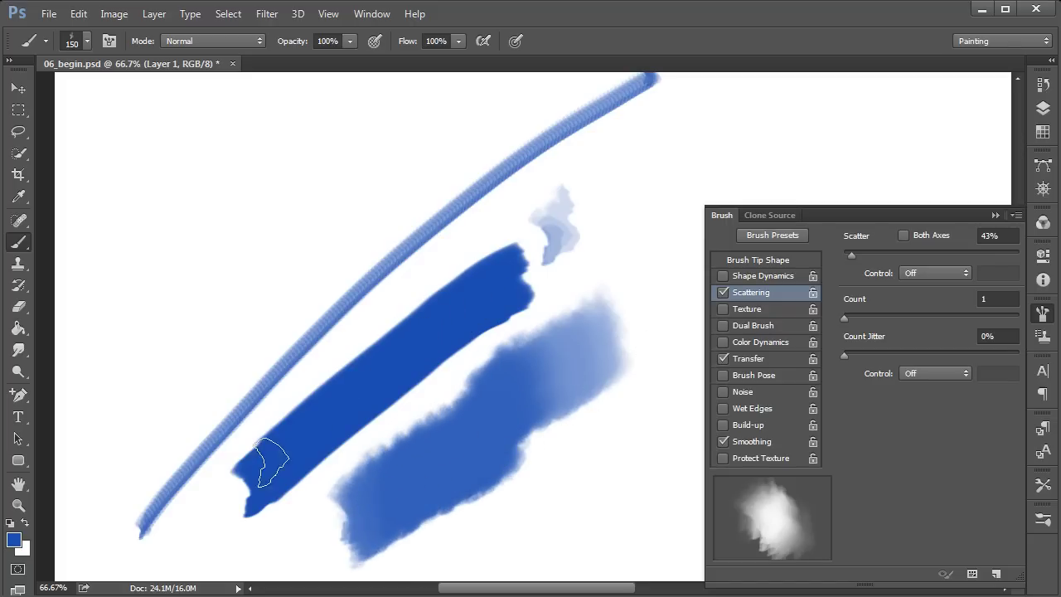
Zoom out to 50% and paint scattered test strokes, redoing one as a longer light-blue stroke
drag(87, 396, 319, 164)
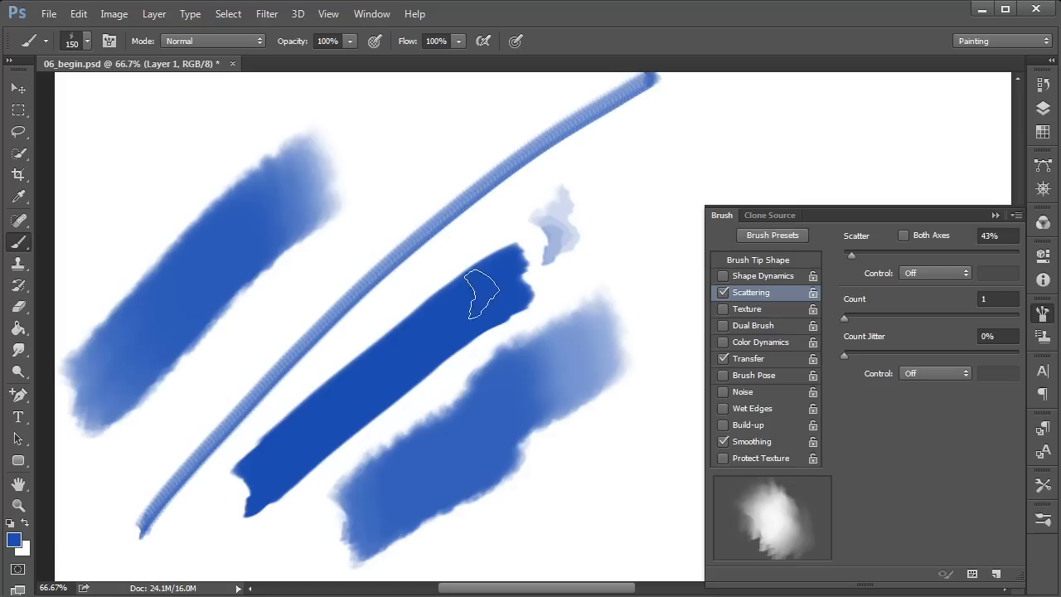
key(ctrl+minus)
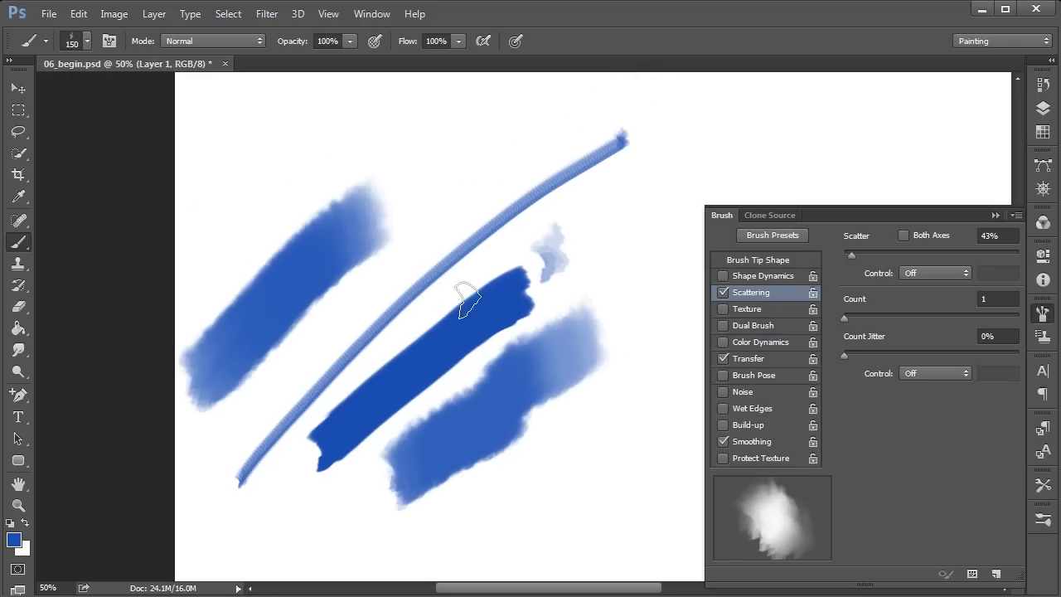
mouse_move(203, 278)
mouse_down()
mouse_move(255, 229)
mouse_move(410, 115)
mouse_up()
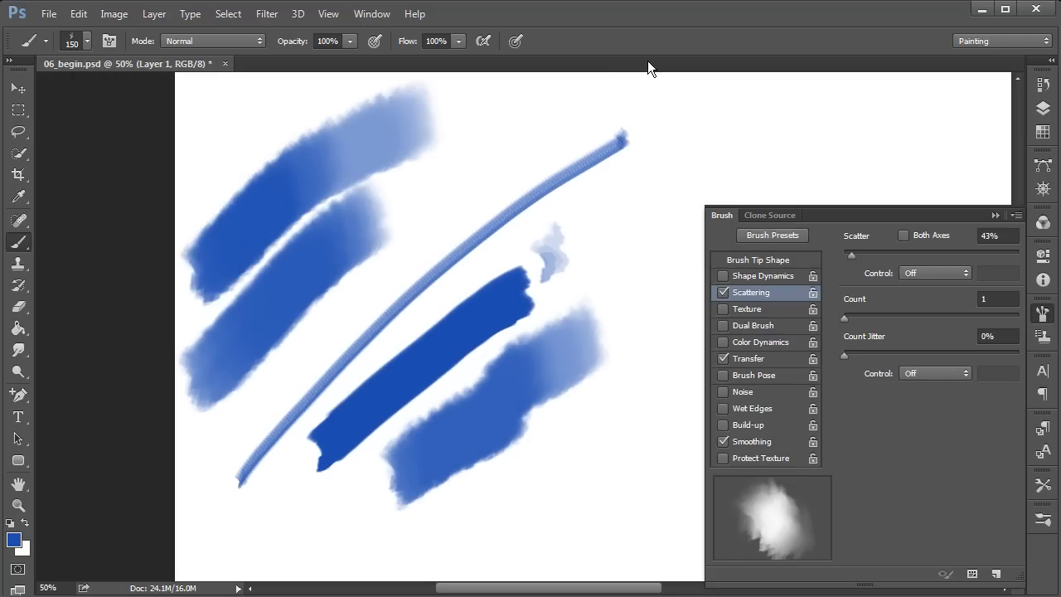
mouse_move(278, 385)
mouse_down()
mouse_move(309, 364)
mouse_move(437, 235)
mouse_up()
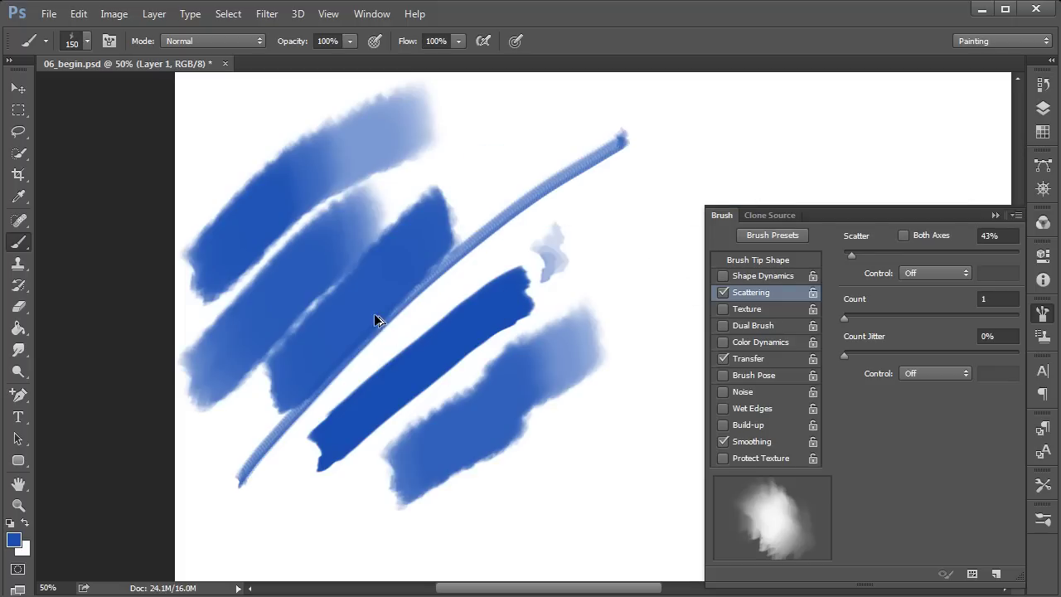
key(ctrl+z)
mouse_move(256, 403)
mouse_down()
mouse_move(457, 217)
mouse_move(550, 150)
mouse_move(564, 125)
mouse_up()
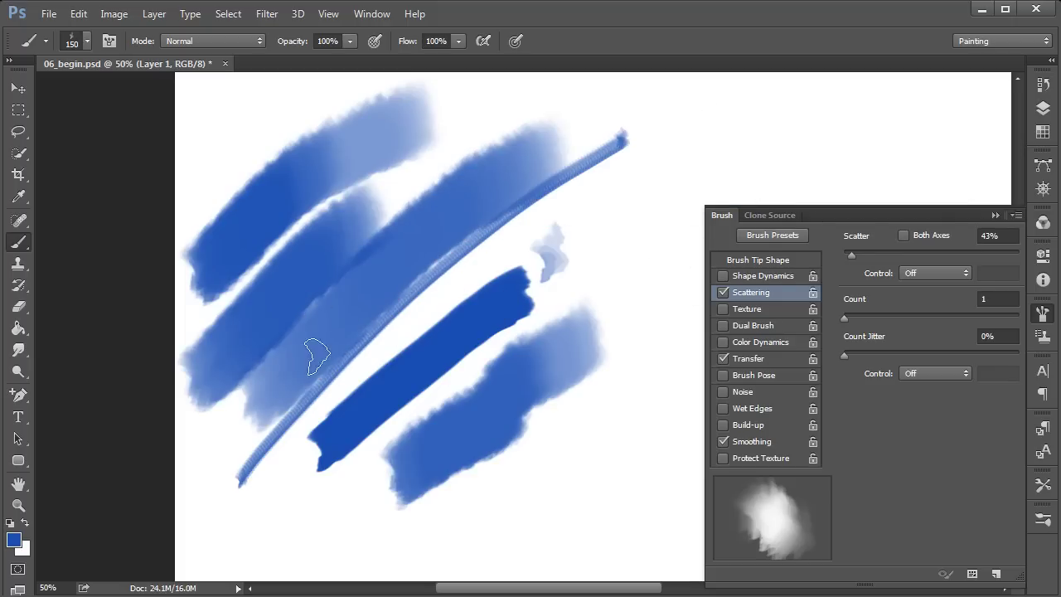
At 33.3% zoom, paint a long arcing band and three downward marks on the empty right side
key(ctrl+minus)
drag(618, 370, 286, 429)
drag(249, 364, 481, 222)
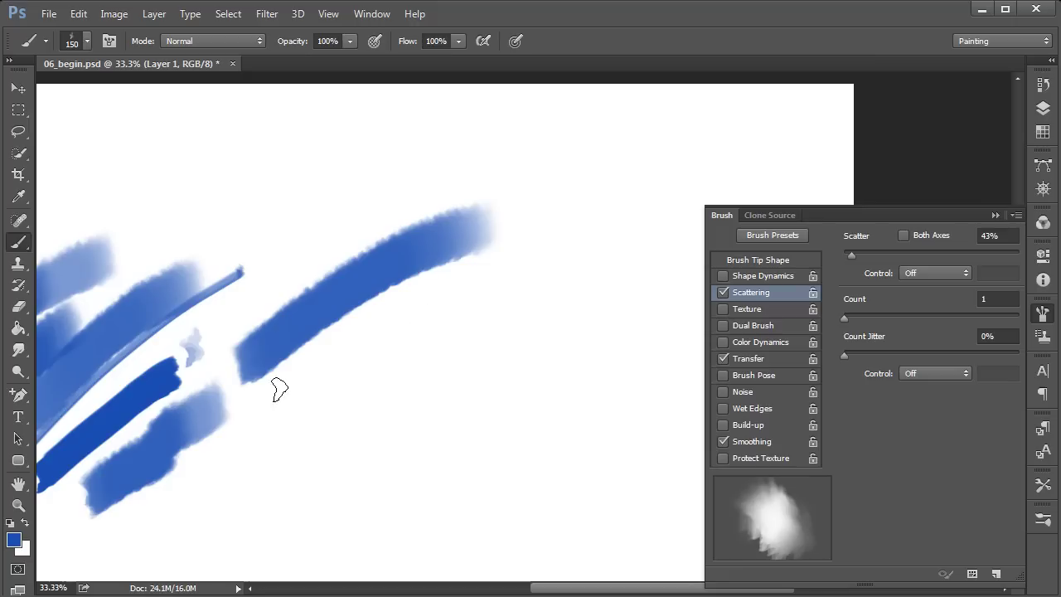
mouse_move(280, 390)
mouse_down()
mouse_move(364, 346)
mouse_move(294, 409)
mouse_move(355, 375)
mouse_move(313, 424)
mouse_move(353, 401)
mouse_move(339, 449)
mouse_move(361, 437)
mouse_move(374, 475)
mouse_up()
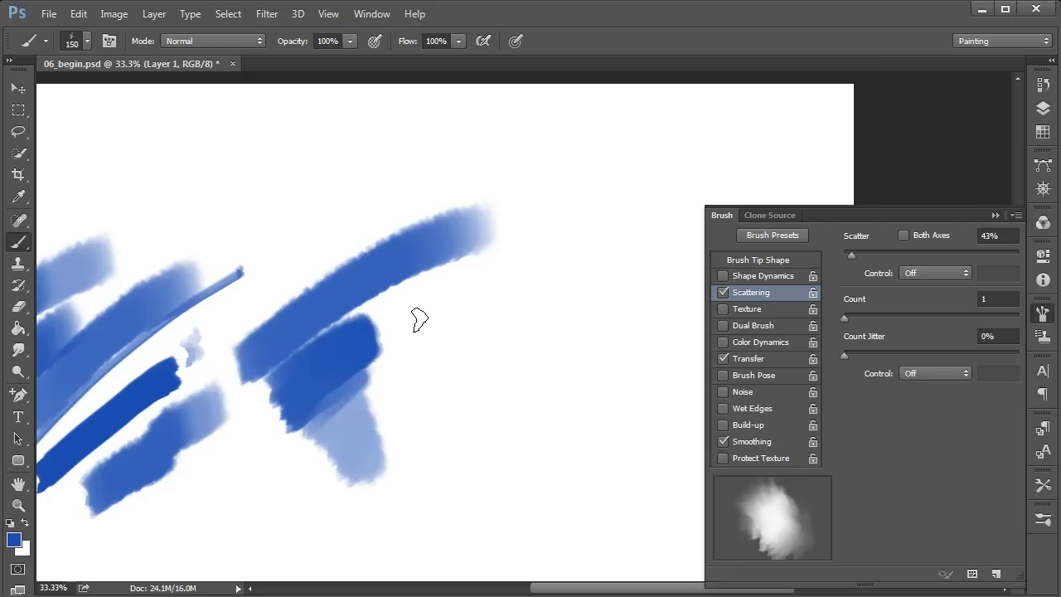
mouse_move(445, 306)
mouse_down()
mouse_move(417, 343)
mouse_move(470, 316)
mouse_move(435, 364)
mouse_move(461, 357)
mouse_move(471, 368)
mouse_move(481, 426)
mouse_move(497, 379)
mouse_up()
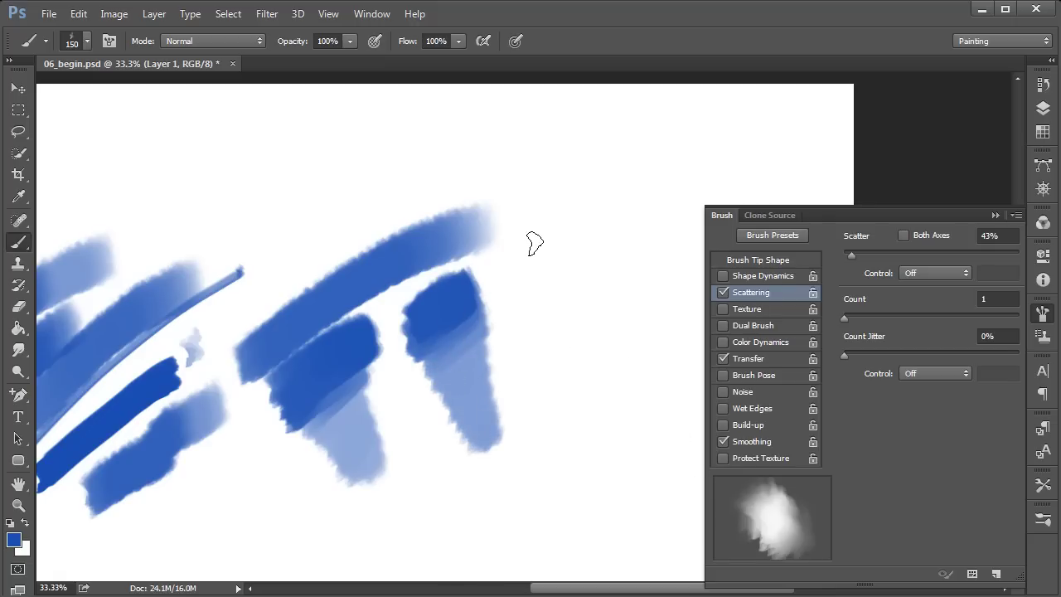
mouse_move(535, 241)
mouse_down()
mouse_move(545, 296)
mouse_move(569, 299)
mouse_move(595, 354)
mouse_move(618, 315)
mouse_up()
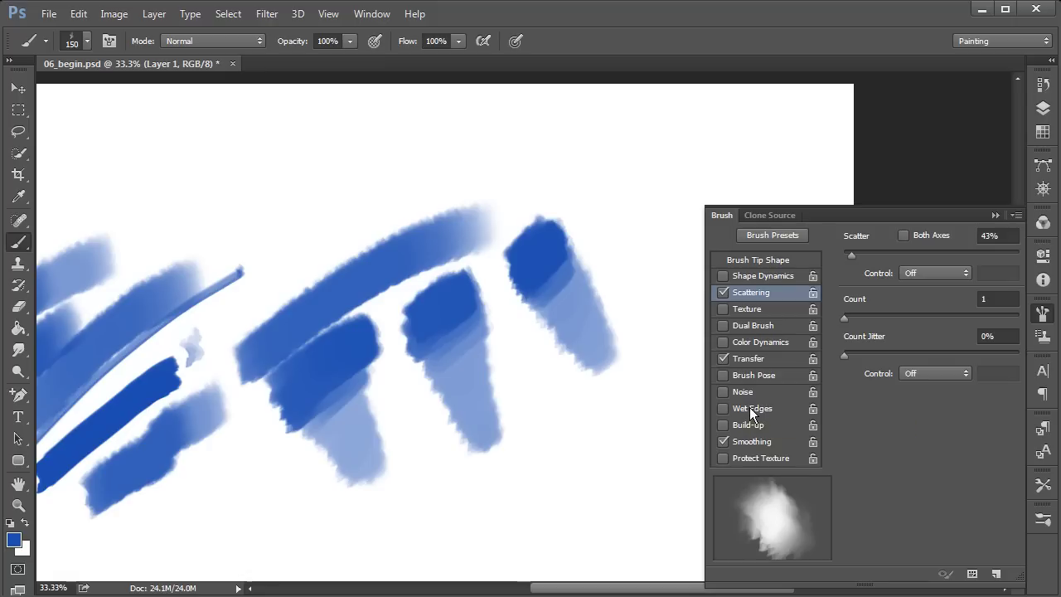
Turn on Wet Edges and paint a light-blue blob showing darker wet-edge rims
click(751, 409)
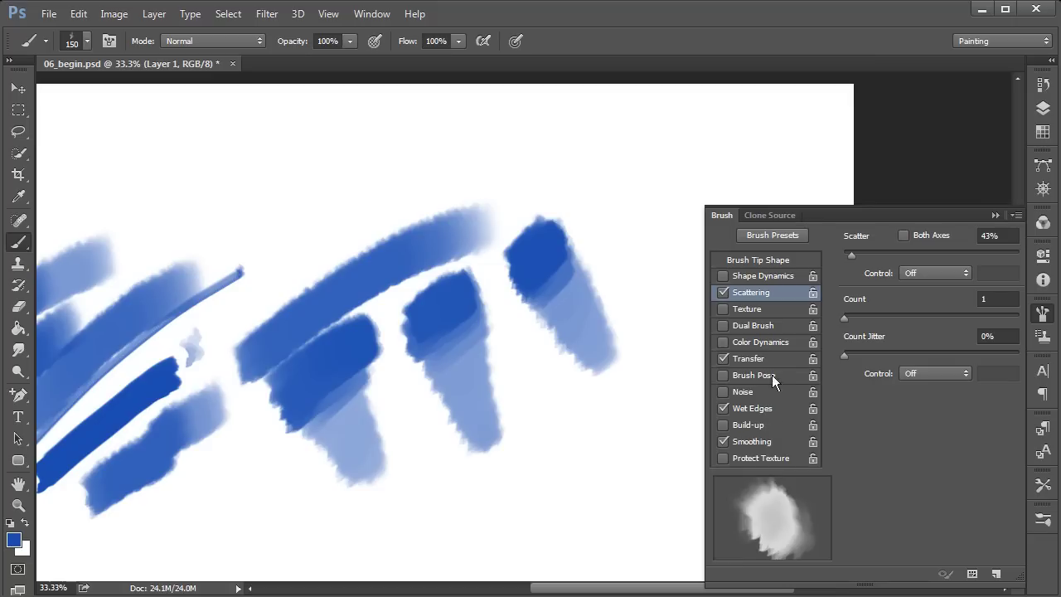
mouse_move(543, 475)
mouse_down()
mouse_move(570, 452)
mouse_move(589, 468)
mouse_move(613, 406)
mouse_move(618, 497)
mouse_move(552, 510)
mouse_move(524, 501)
mouse_move(519, 468)
mouse_move(549, 409)
mouse_move(588, 398)
mouse_move(630, 361)
mouse_move(663, 386)
mouse_move(670, 435)
mouse_move(678, 415)
mouse_up()
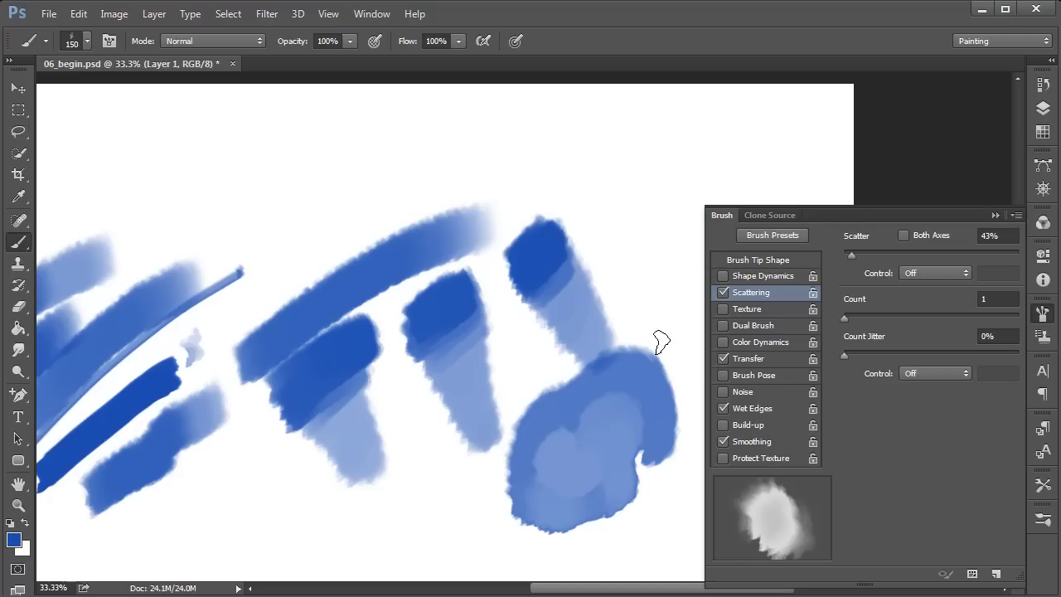
mouse_move(668, 287)
mouse_down()
mouse_move(526, 407)
mouse_move(547, 350)
mouse_move(547, 362)
mouse_move(522, 363)
mouse_move(543, 340)
mouse_move(568, 339)
mouse_move(545, 369)
mouse_move(526, 360)
mouse_move(562, 327)
mouse_move(560, 344)
mouse_move(567, 315)
mouse_move(588, 324)
mouse_move(587, 358)
mouse_move(609, 368)
mouse_move(622, 298)
mouse_move(571, 294)
mouse_move(529, 319)
mouse_move(476, 375)
mouse_up()
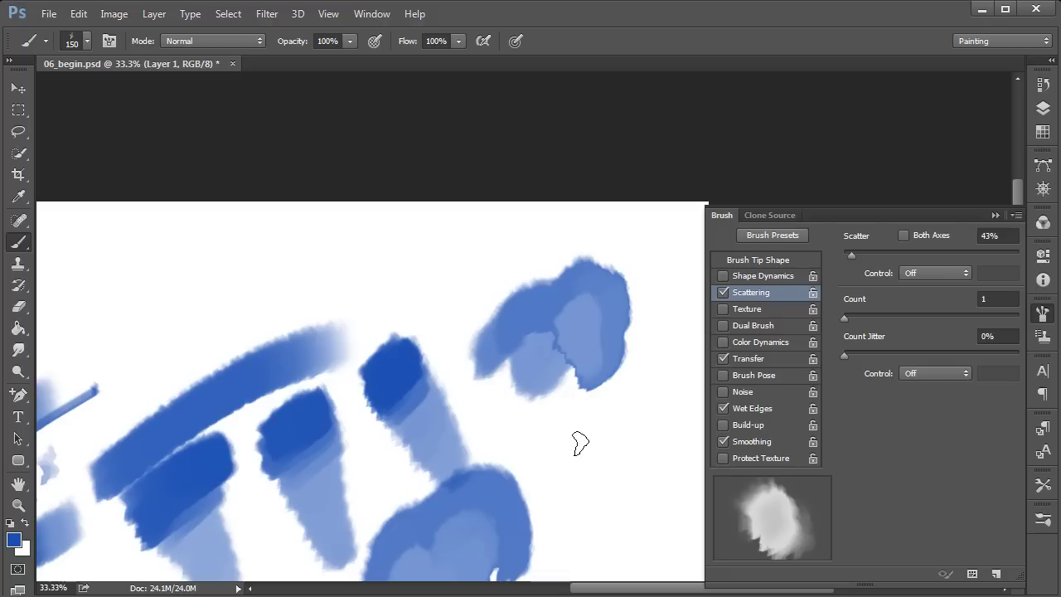
Paint a flat blob with Transfer off, then re-enable Transfer and paint two long wavy wet-edged bands
click(724, 359)
mouse_move(571, 482)
mouse_down()
mouse_move(593, 439)
mouse_move(576, 505)
mouse_move(634, 431)
mouse_move(636, 479)
mouse_move(588, 509)
mouse_move(544, 455)
mouse_move(628, 406)
mouse_move(654, 458)
mouse_move(655, 516)
mouse_move(643, 537)
mouse_move(625, 464)
mouse_move(654, 361)
mouse_up()
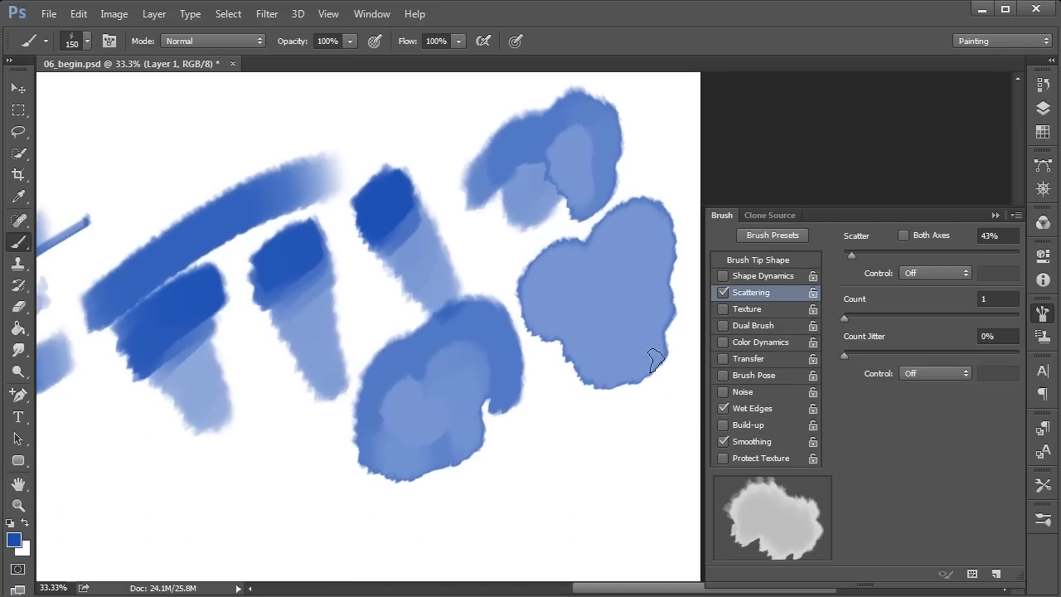
click(751, 358)
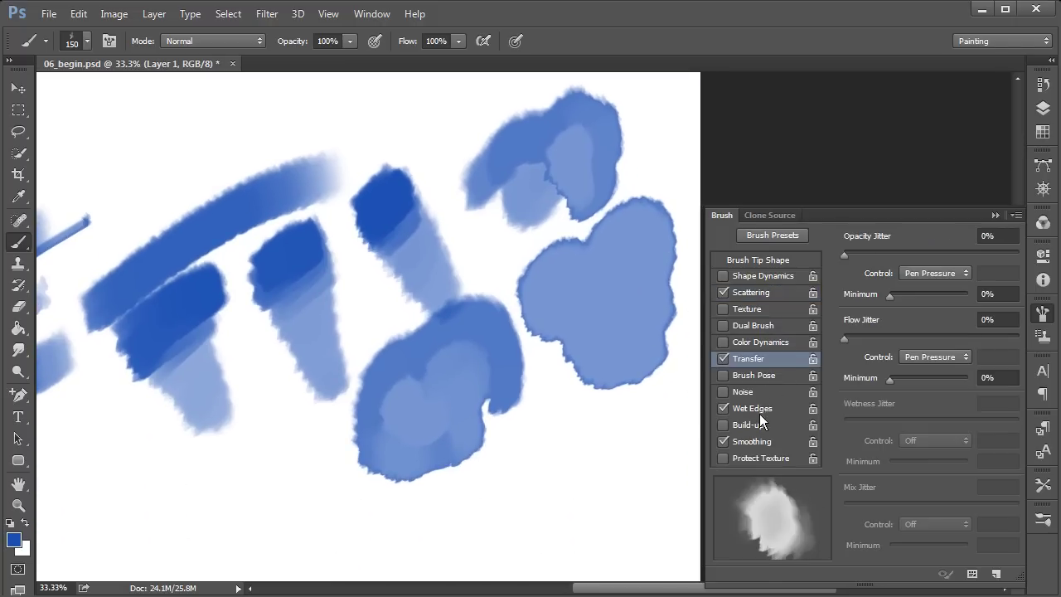
mouse_move(575, 438)
mouse_down()
mouse_move(523, 489)
mouse_move(544, 514)
mouse_move(590, 449)
mouse_move(611, 457)
mouse_move(590, 507)
mouse_move(555, 542)
mouse_move(511, 538)
mouse_move(505, 520)
mouse_move(484, 518)
mouse_move(453, 539)
mouse_move(435, 527)
mouse_move(402, 542)
mouse_move(350, 530)
mouse_up()
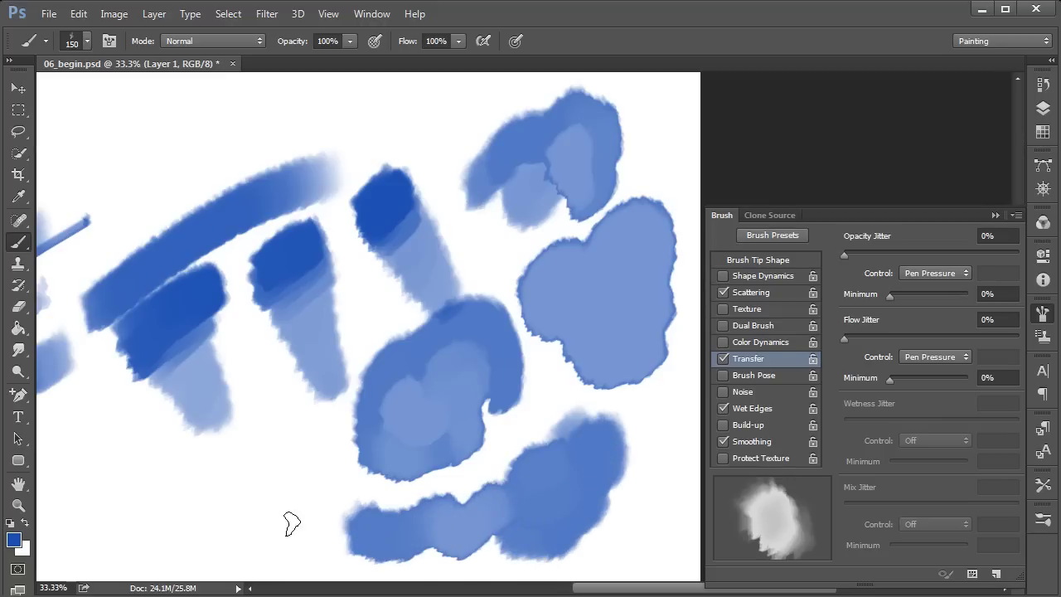
drag(535, 529, 632, 417)
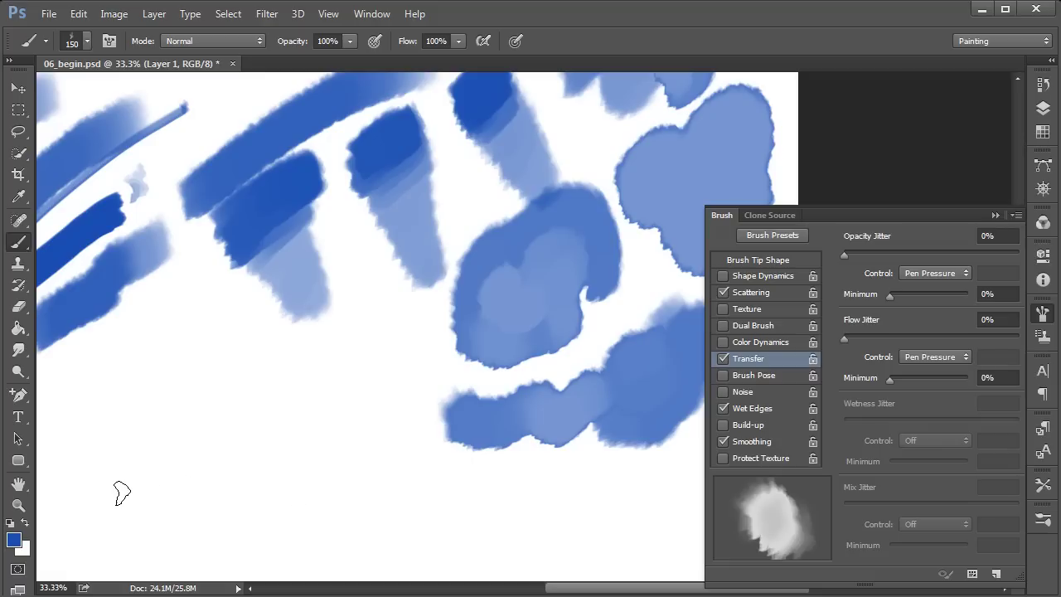
mouse_move(120, 489)
mouse_down()
mouse_move(152, 483)
mouse_move(211, 429)
mouse_move(252, 433)
mouse_move(303, 469)
mouse_move(455, 498)
mouse_up()
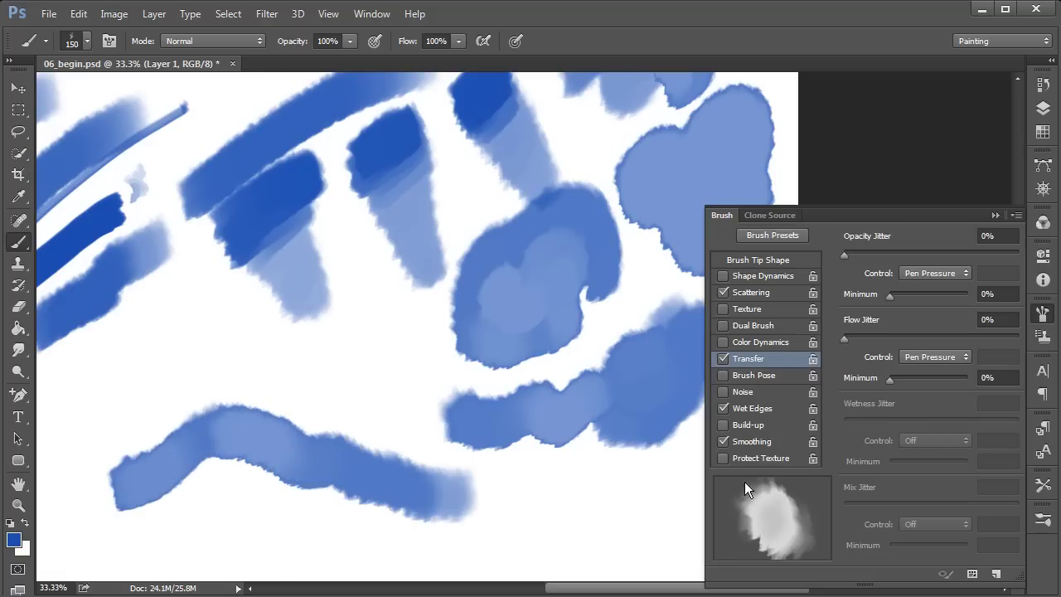
With Scattering off, paint a wavy wet-edge test stroke on the lower canvas
click(723, 292)
drag(363, 511, 450, 369)
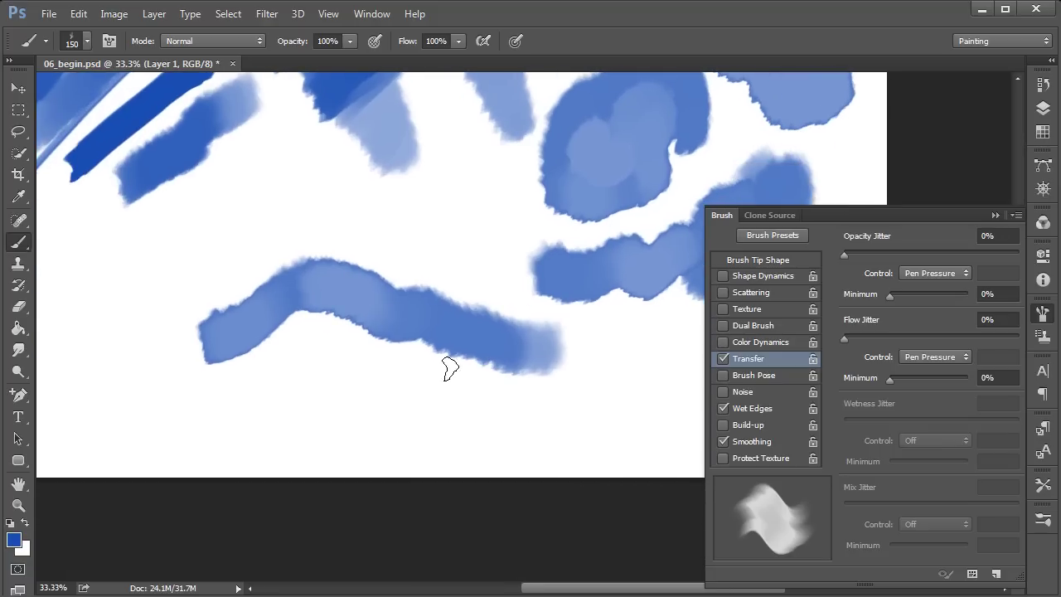
mouse_move(203, 419)
mouse_down()
mouse_move(293, 398)
mouse_move(318, 412)
mouse_move(388, 403)
mouse_move(472, 425)
mouse_move(524, 492)
mouse_move(516, 525)
mouse_up()
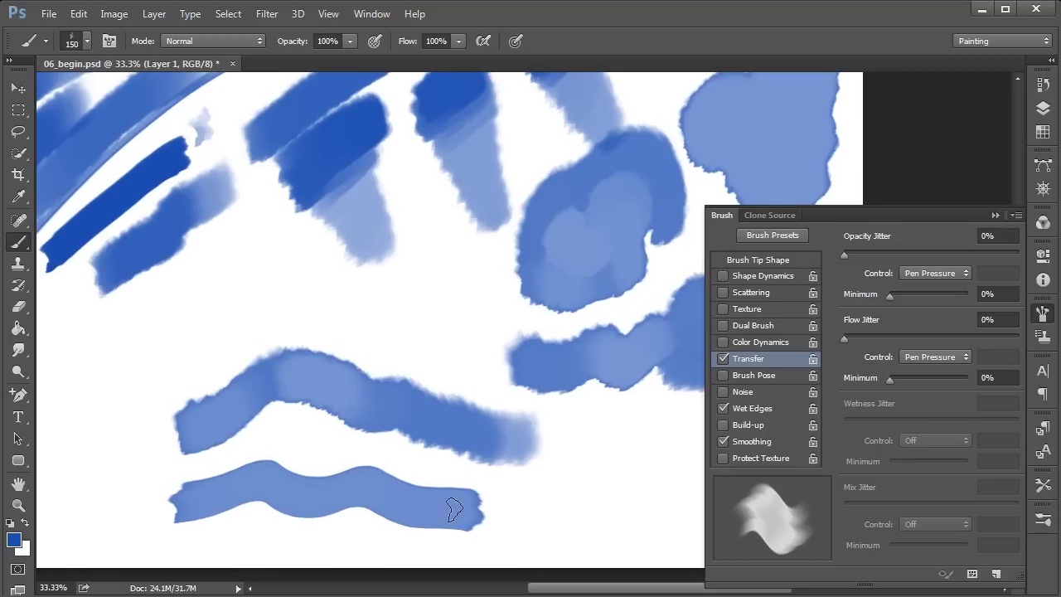
Enable Scattering and paint a mottled test blob on blank canvas above the wavy band
click(723, 293)
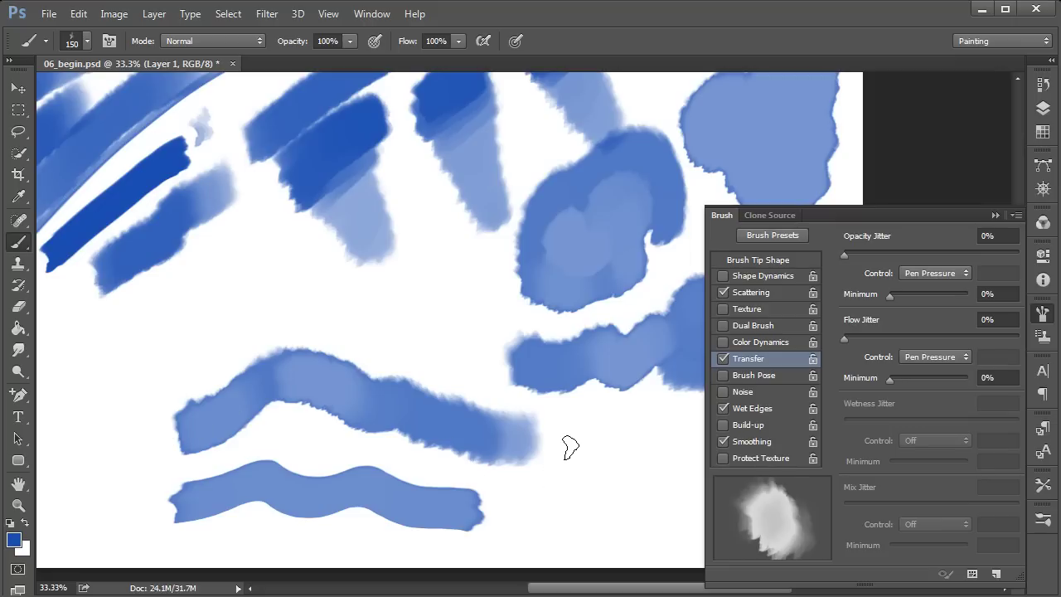
key(ctrl+minus)
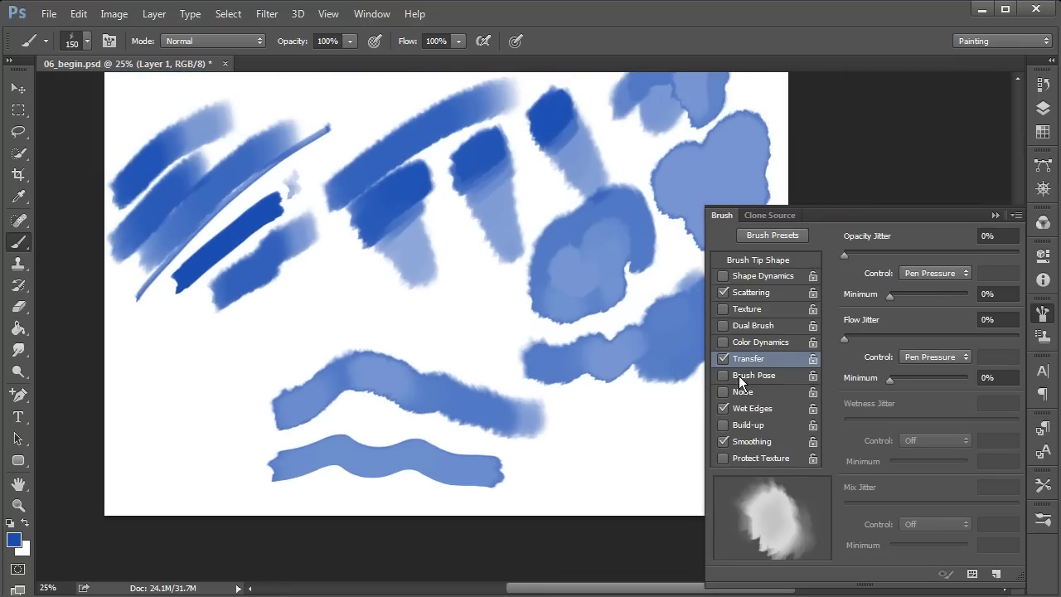
drag(629, 429, 682, 505)
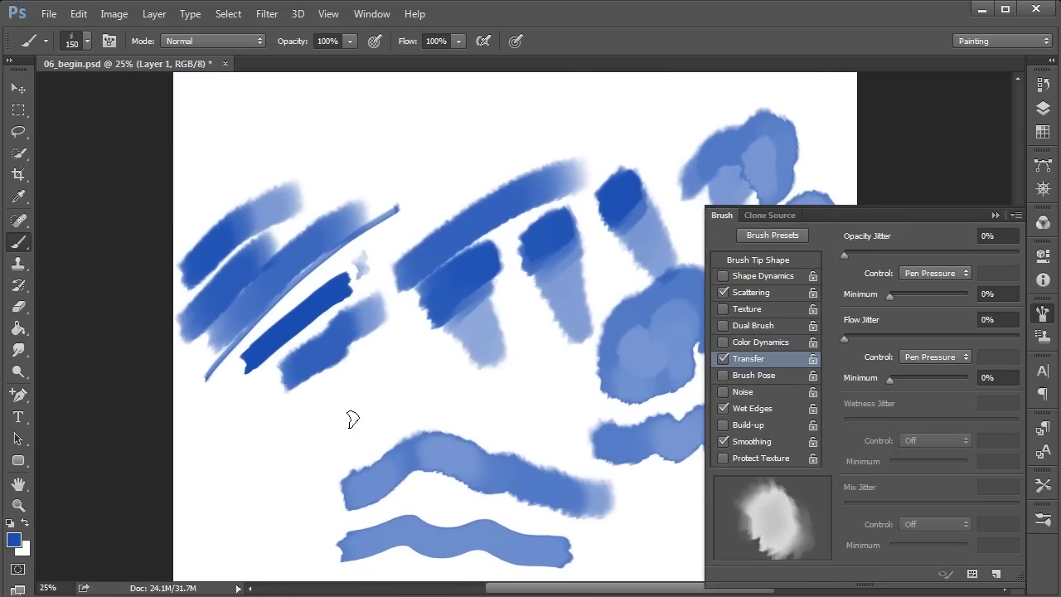
mouse_move(335, 435)
mouse_down()
mouse_move(356, 406)
mouse_move(371, 402)
mouse_move(374, 423)
mouse_move(382, 394)
mouse_move(407, 400)
mouse_move(402, 374)
mouse_move(416, 372)
mouse_move(423, 402)
mouse_move(455, 394)
mouse_up()
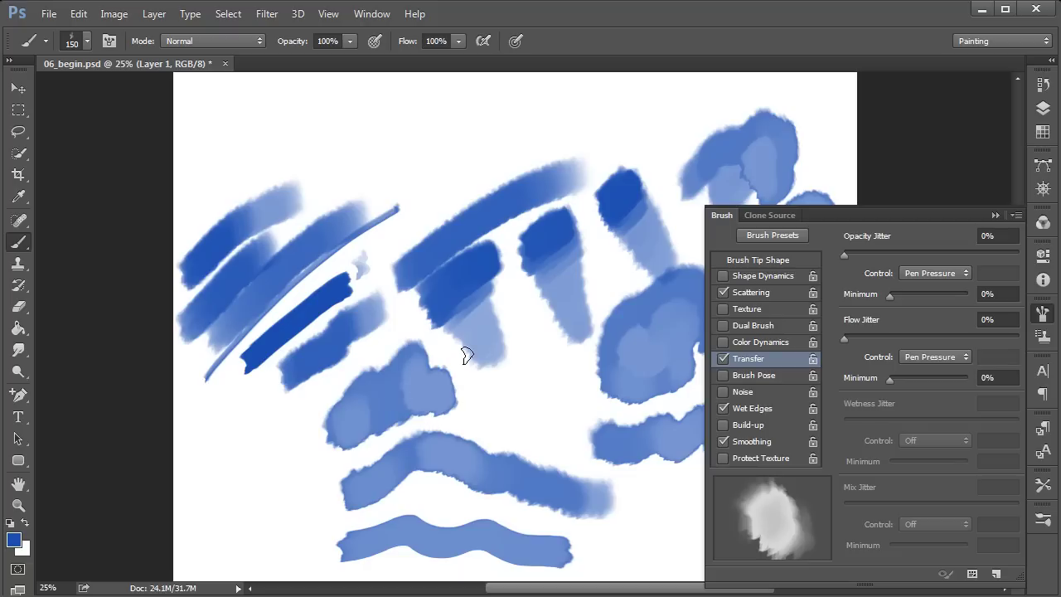
Show the brush preset picker on the canvas, with the current brush listed as Watercolor 1 (modified)
right_click(504, 299)
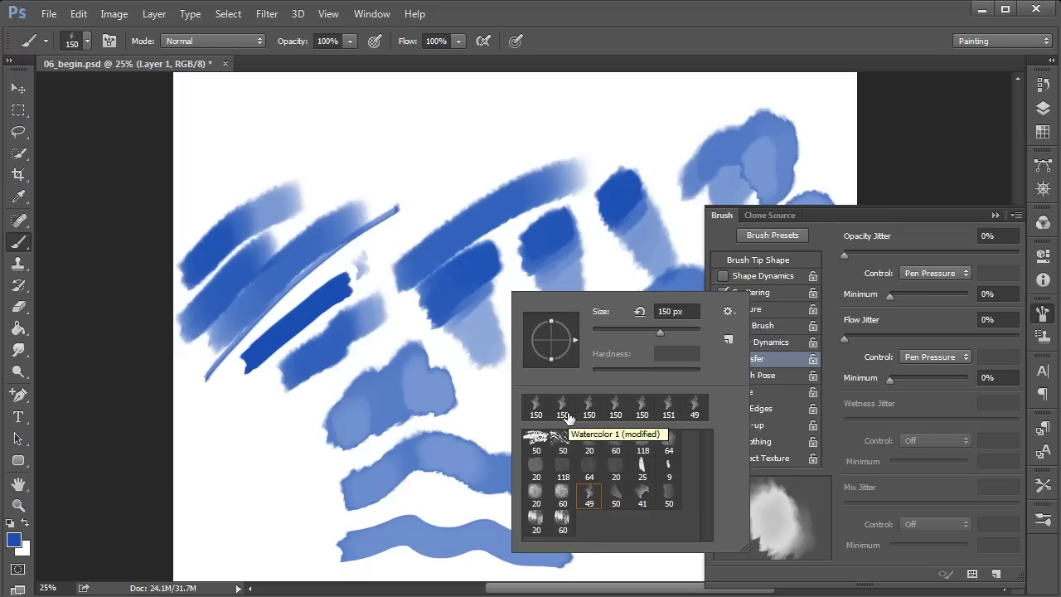
Create a new brush preset named 'Watercolor 1 1' and confirm it appears at 150 px
click(920, 576)
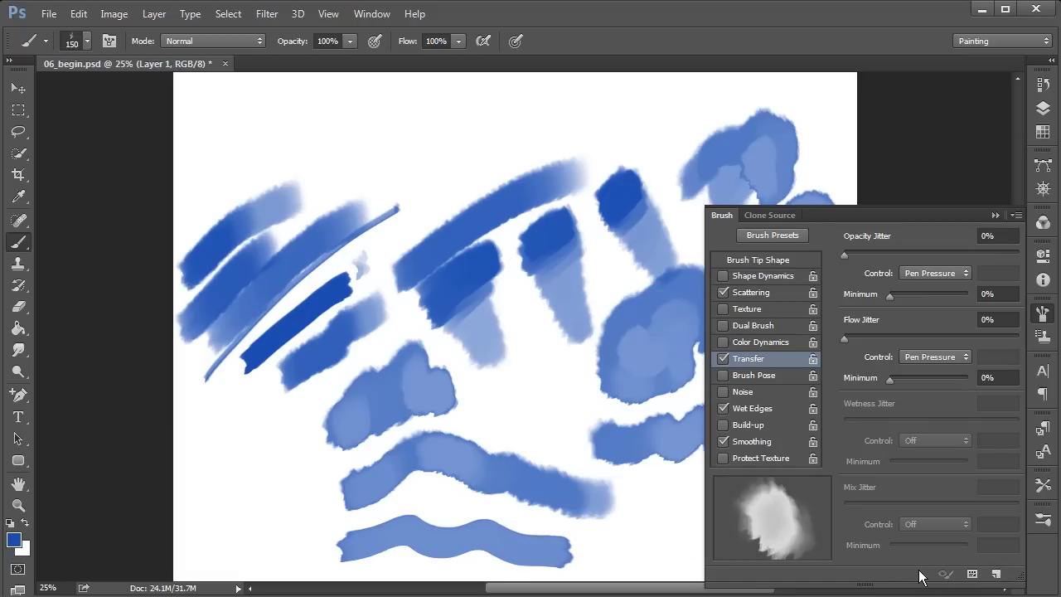
click(998, 576)
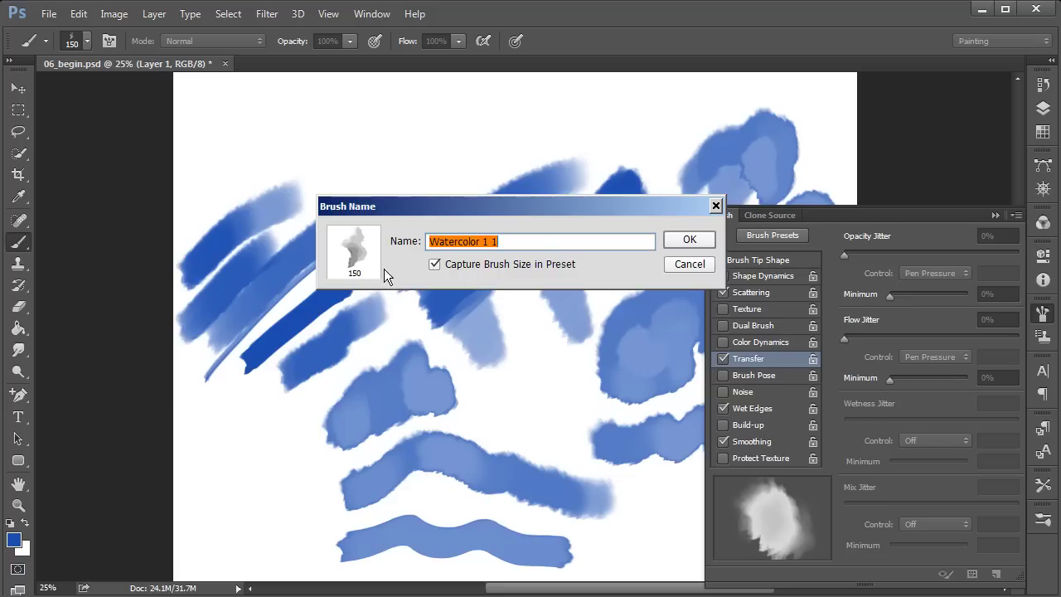
click(688, 241)
right_click(416, 161)
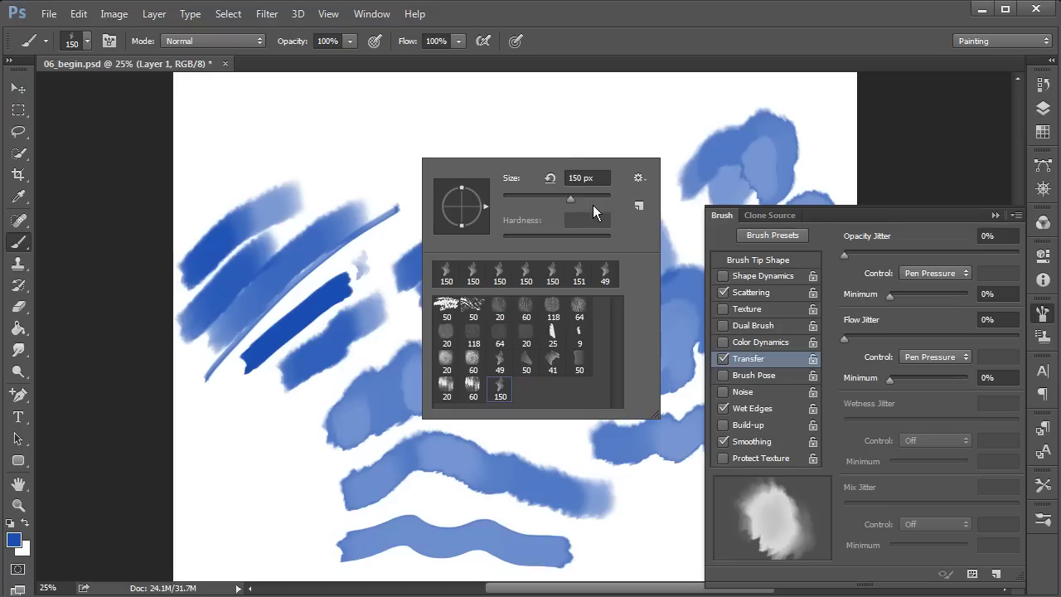
click(638, 178)
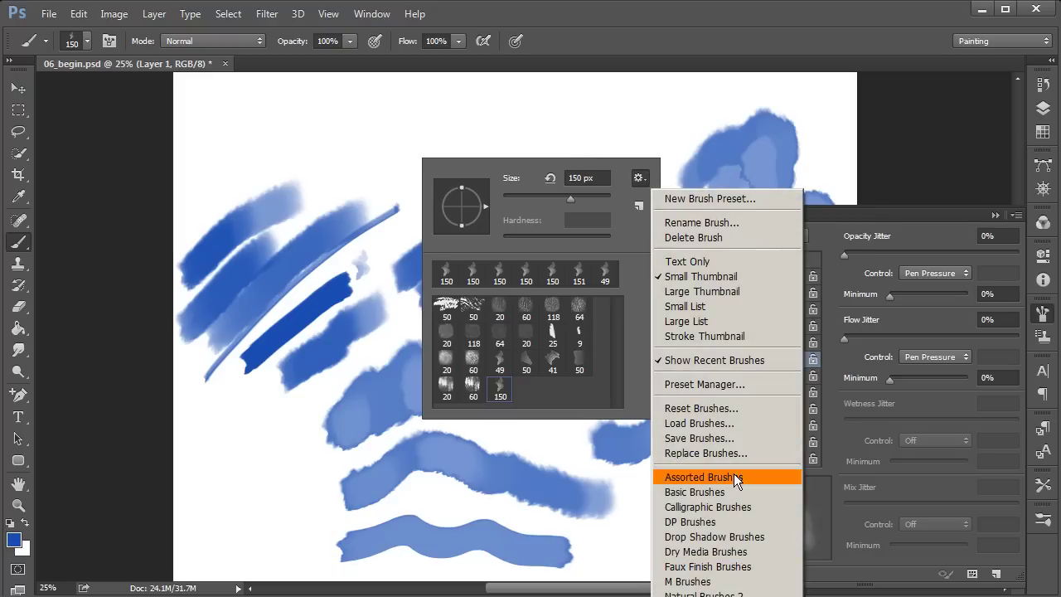
click(730, 405)
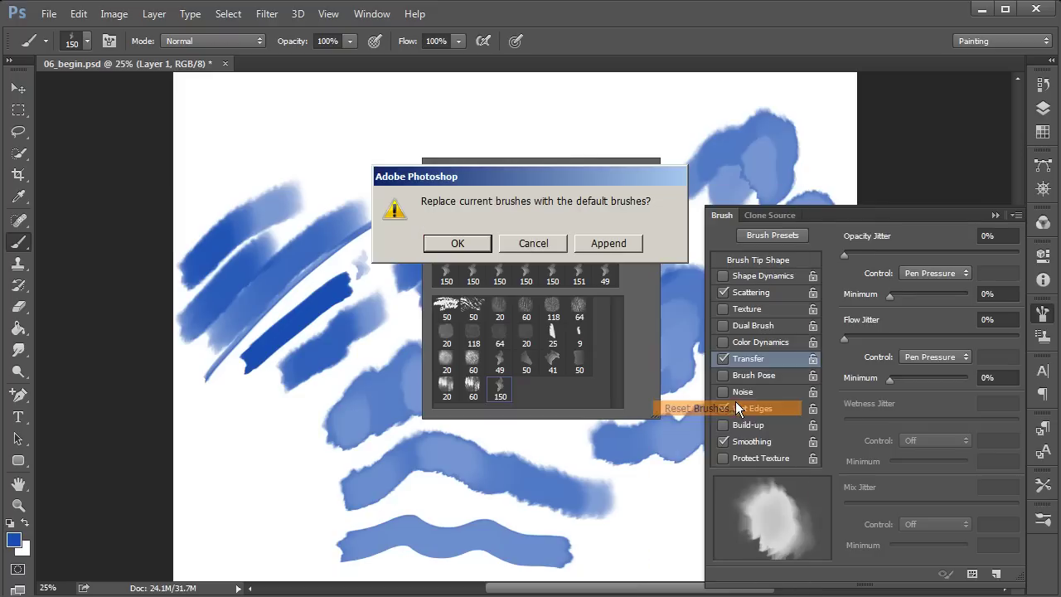
click(468, 245)
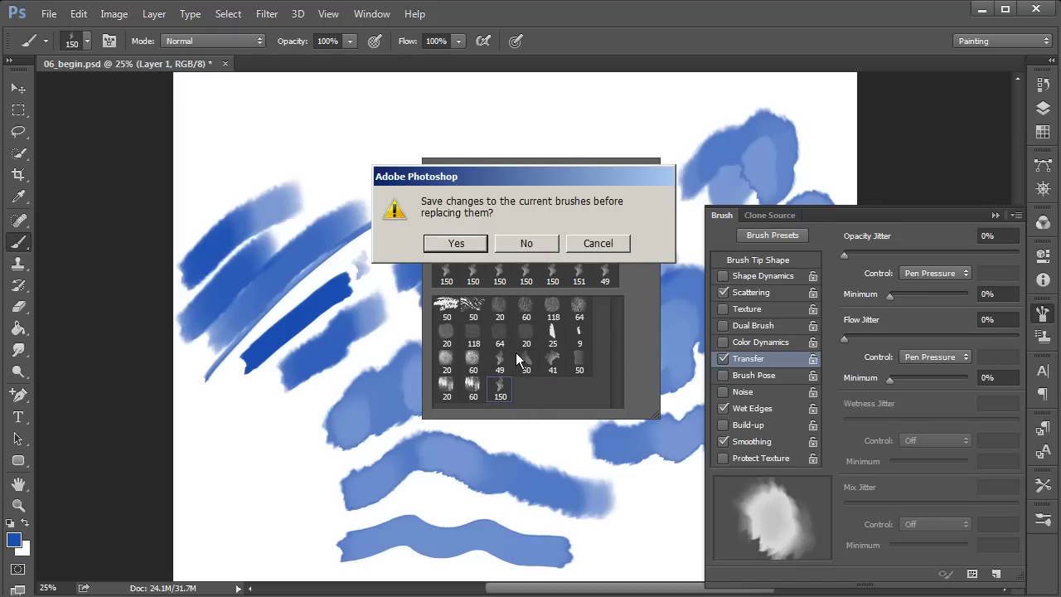
click(613, 242)
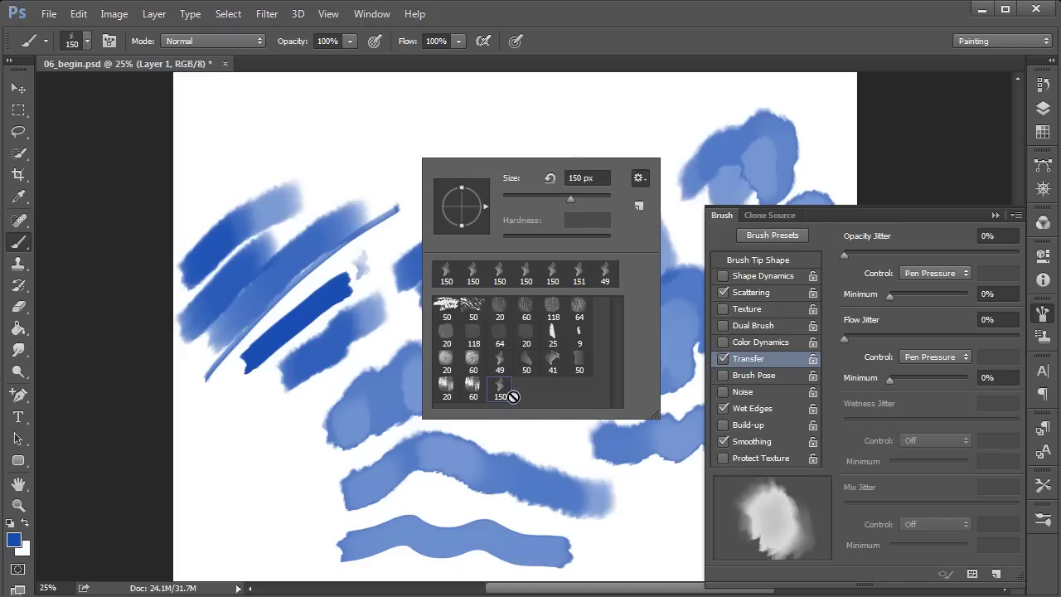
In Preset Manager, save the 150 px brush as Untitled Brushes.abr on the Desktop, then delete it
click(641, 176)
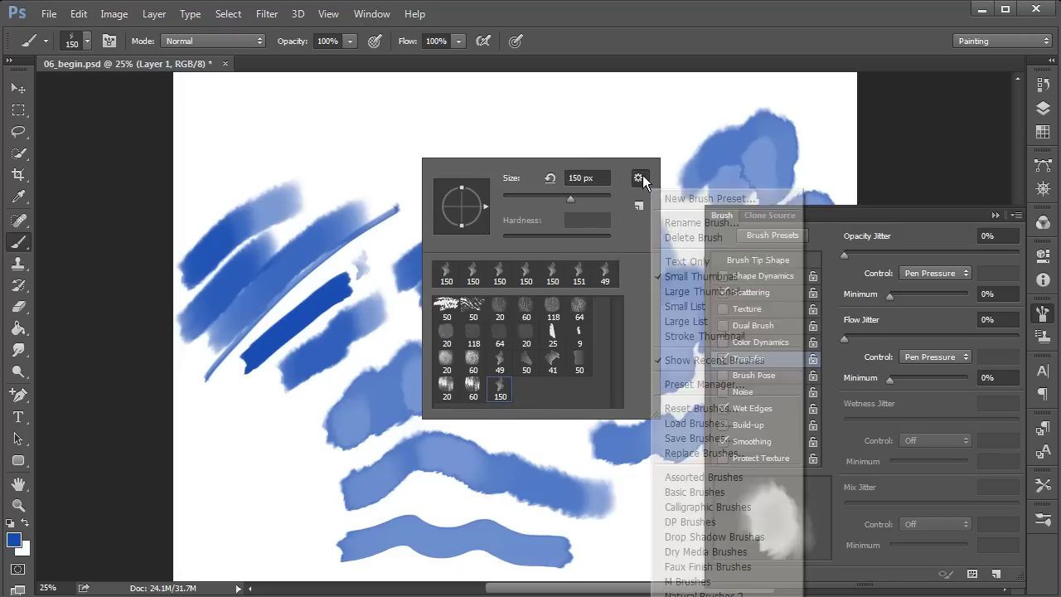
click(718, 382)
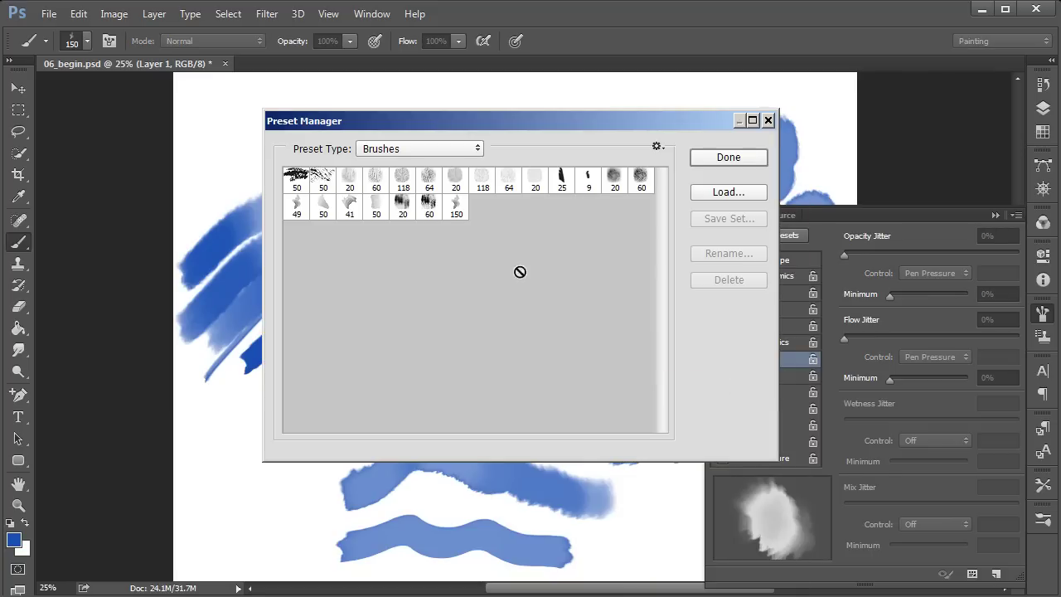
click(456, 209)
mouse_move(457, 209)
mouse_down()
mouse_move(481, 244)
mouse_move(437, 278)
mouse_move(261, 198)
mouse_move(526, 339)
mouse_move(506, 290)
mouse_up()
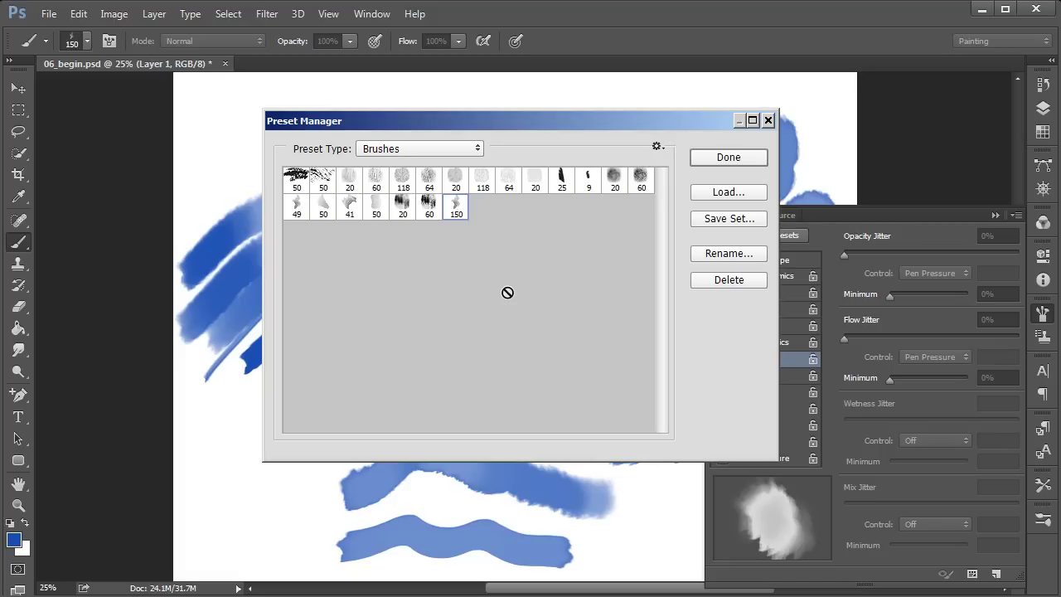
click(737, 218)
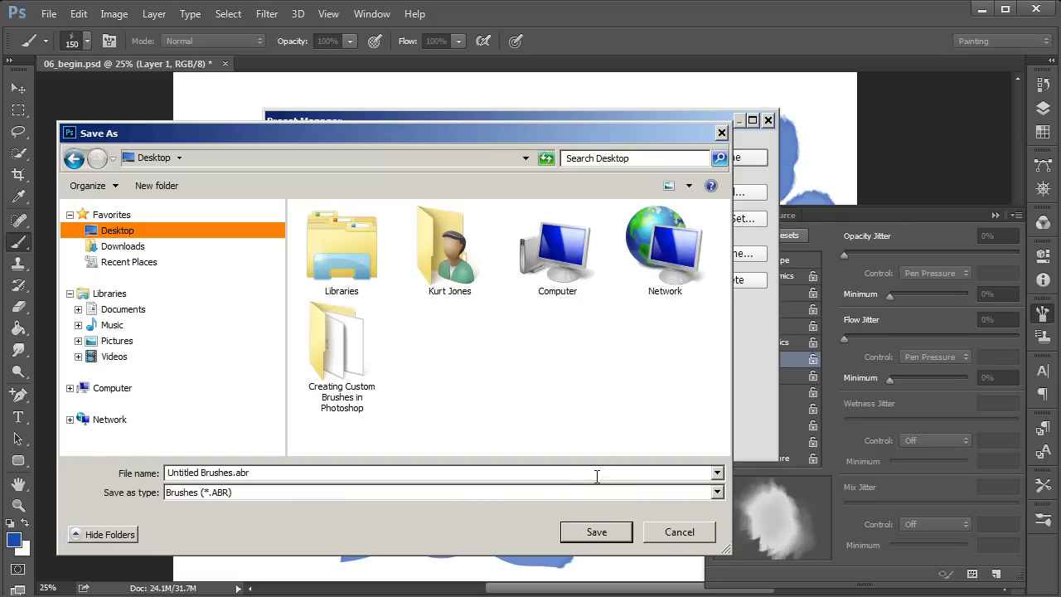
click(602, 532)
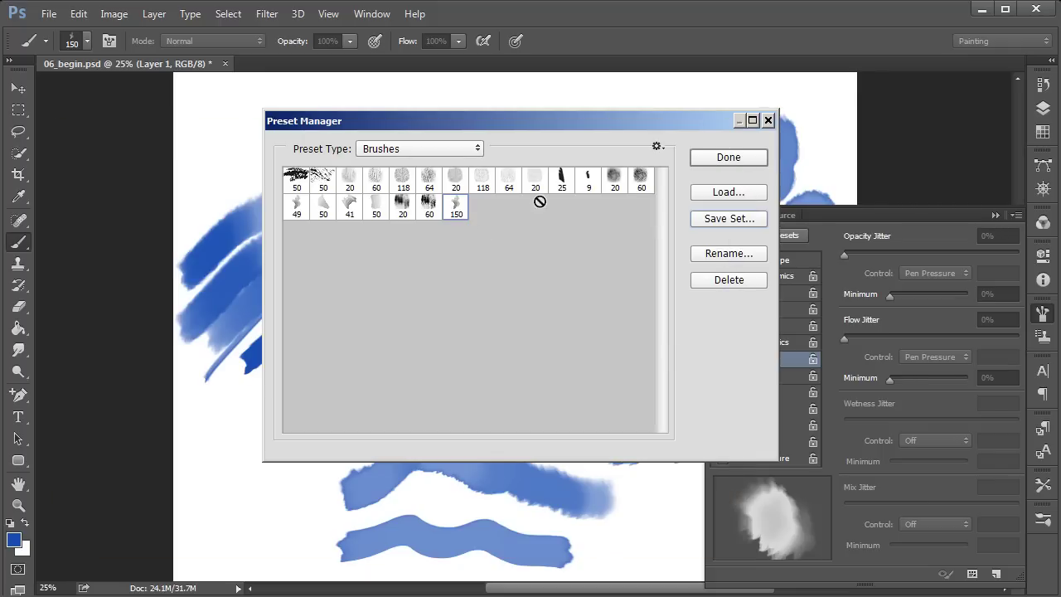
click(736, 278)
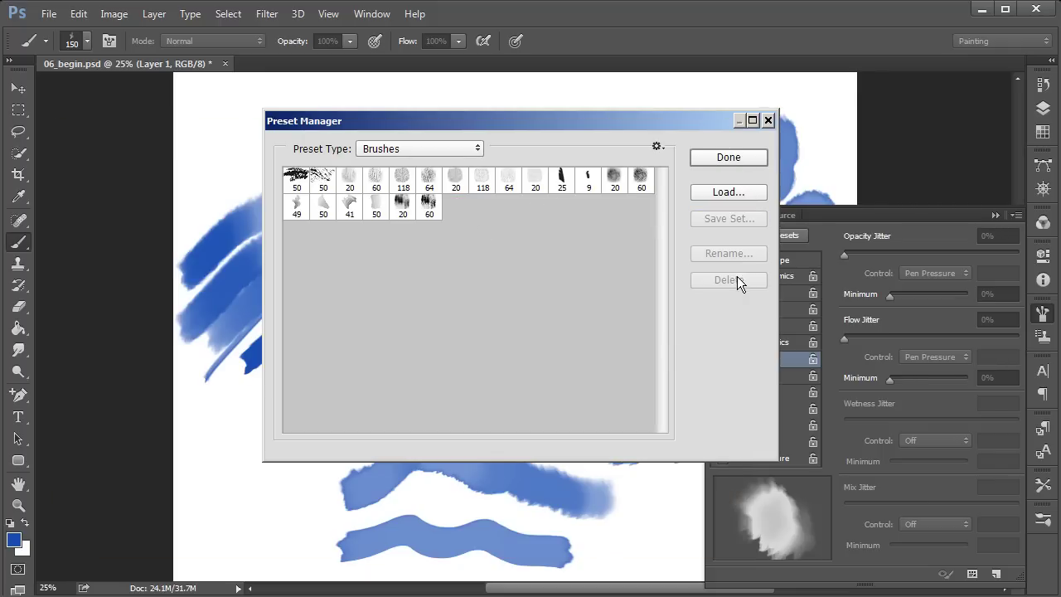
Load Untitled Brushes.abr from the Desktop into Preset Manager, restoring the 150 px brush
click(737, 190)
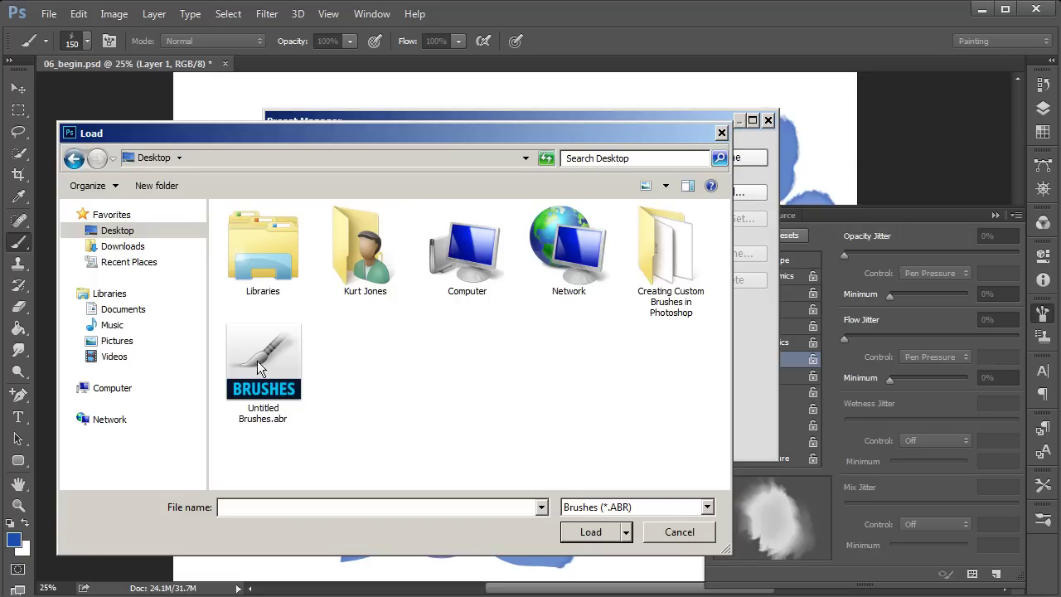
click(284, 365)
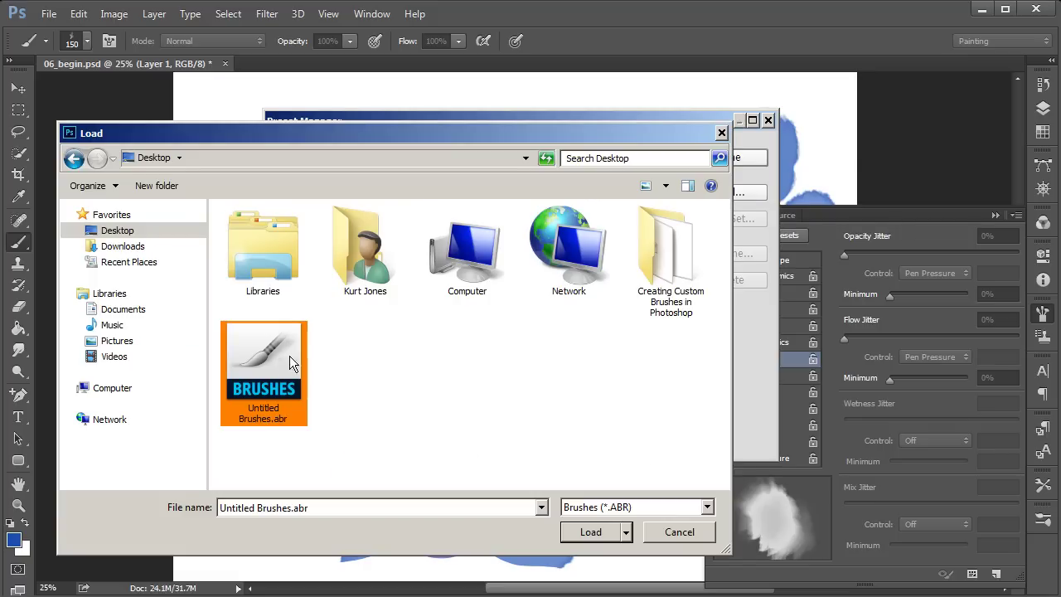
click(595, 534)
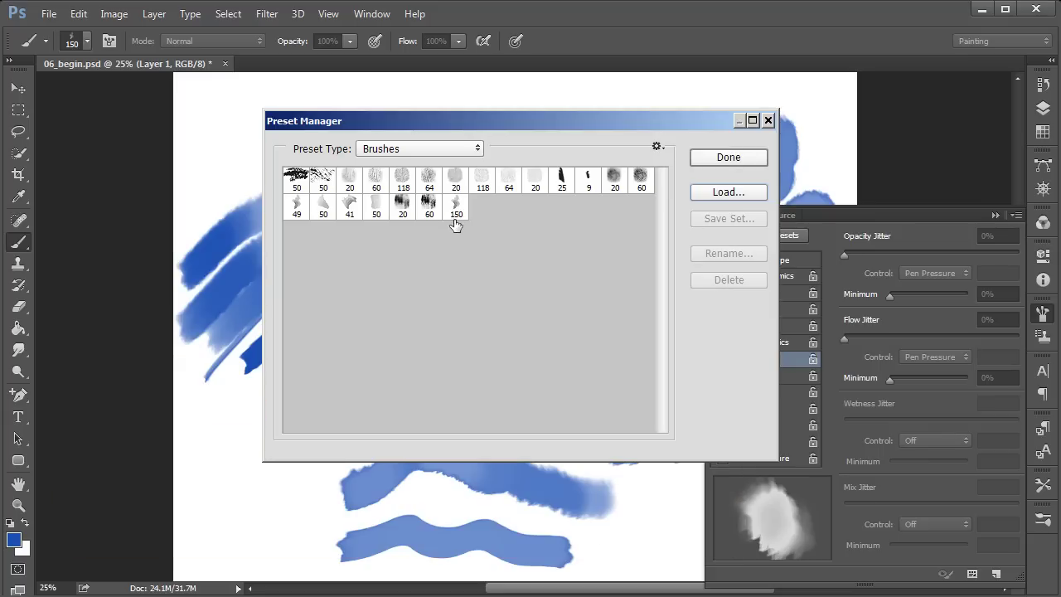